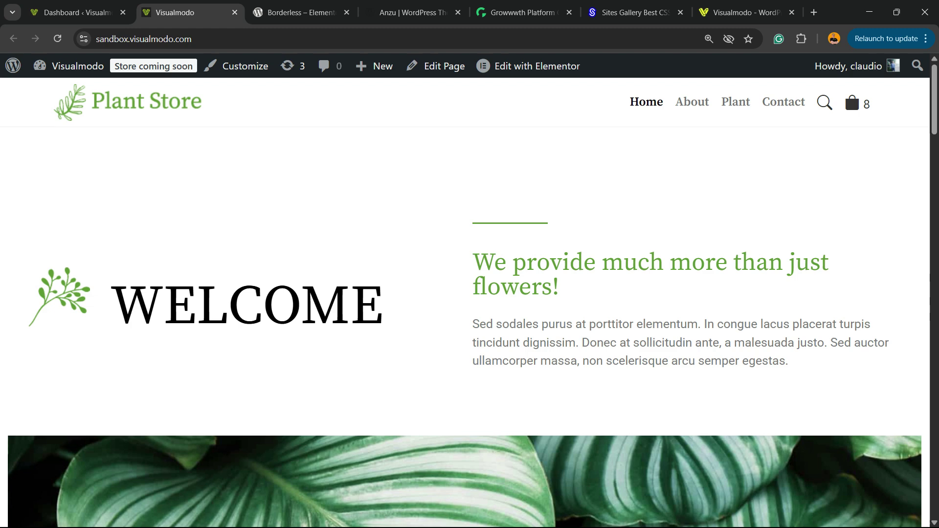
Go from the storefront to the WordPress admin and open Plugins > Add Plugin
{"action": "scroll", "coordinate": [469, 293], "scroll_direction": "down", "scroll_amount": 3}
{"action": "scroll", "coordinate": [469, 294], "scroll_direction": "down", "scroll_amount": 10}
{"action": "scroll", "coordinate": [470, 294], "scroll_direction": "down", "scroll_amount": 5}
{"action": "scroll", "coordinate": [469, 293], "scroll_direction": "up", "scroll_amount": 15}
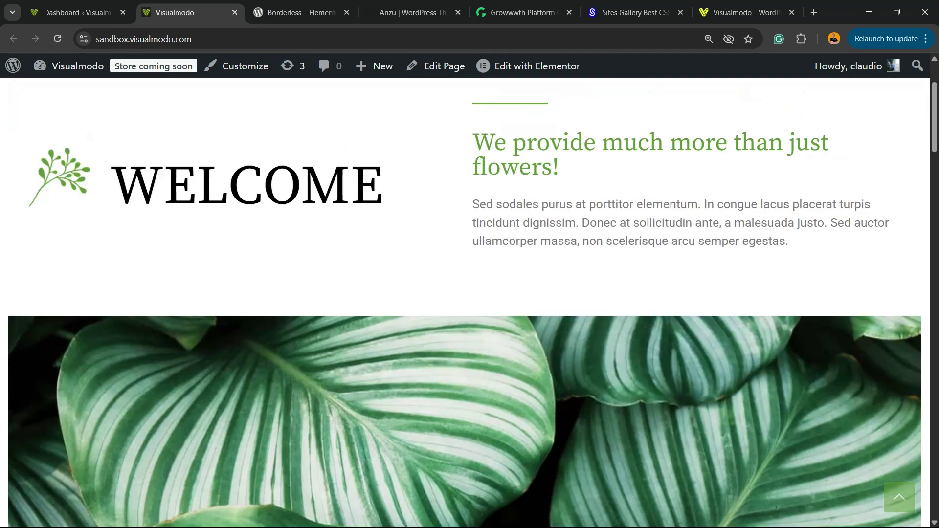
{"action": "scroll", "coordinate": [469, 294], "scroll_direction": "up", "scroll_amount": 3}
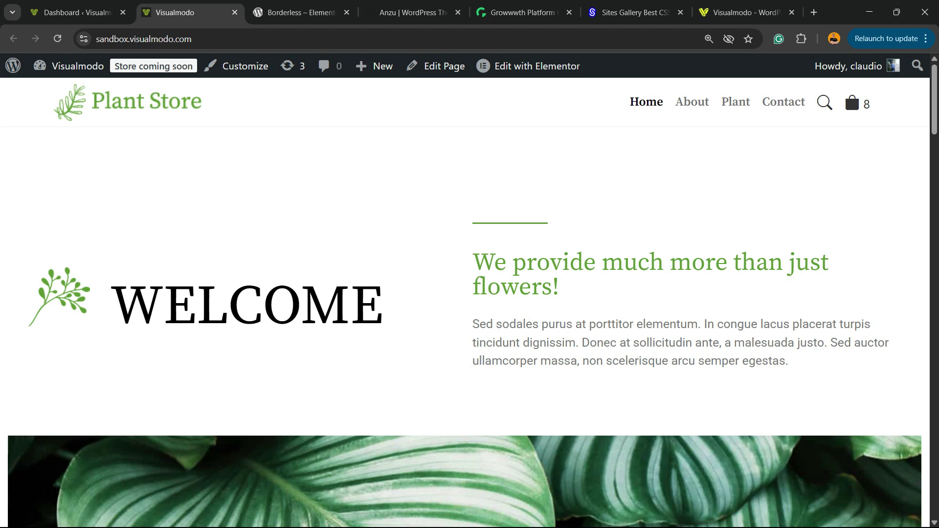
{"action": "left_click", "coordinate": [78, 12]}
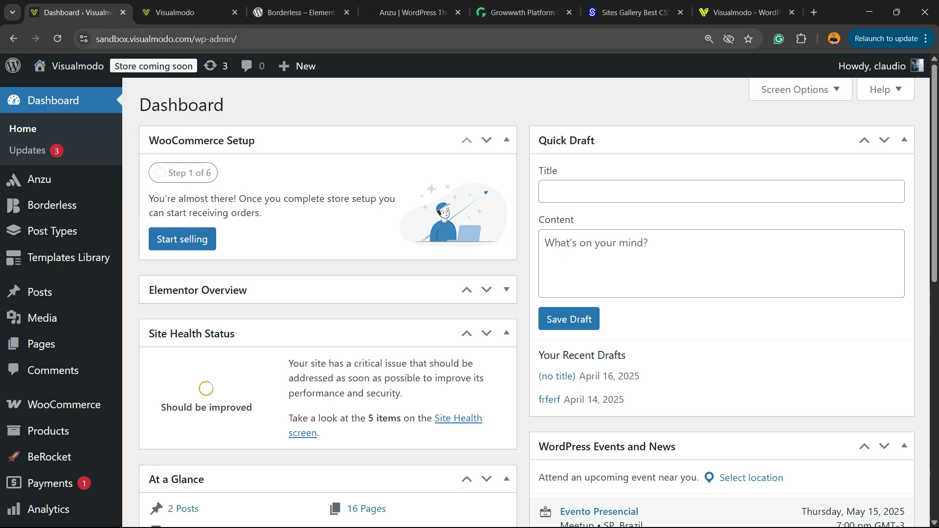
{"action": "left_click_drag", "start_coordinate": [195, 38], "coordinate": [237, 39]}
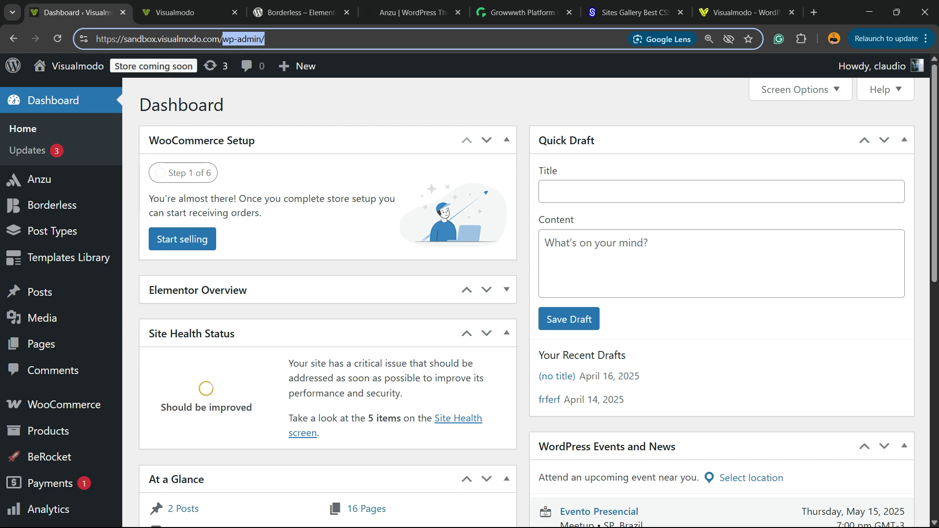
{"action": "scroll", "coordinate": [29, 170], "scroll_direction": "down", "scroll_amount": 3}
{"action": "scroll", "coordinate": [30, 294], "scroll_direction": "down", "scroll_amount": 2}
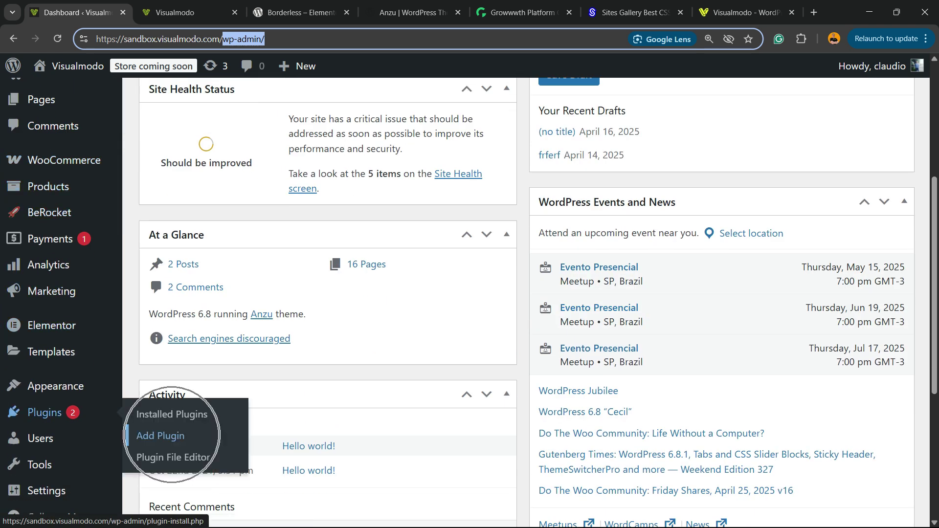
{"action": "left_click", "coordinate": [160, 436]}
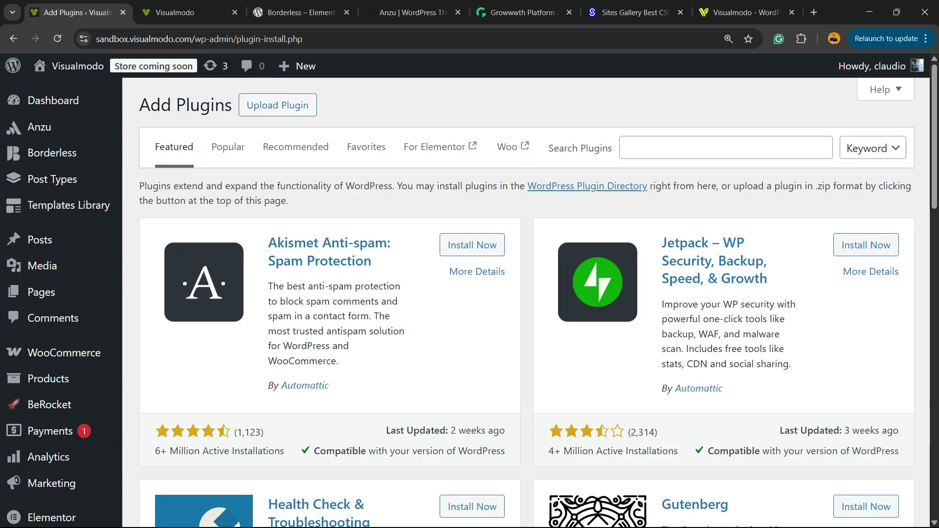
Search the plugin directory for 'Loading Page with Loading Screen'
{"action": "left_click_drag", "start_coordinate": [549, 148], "coordinate": [609, 148]}
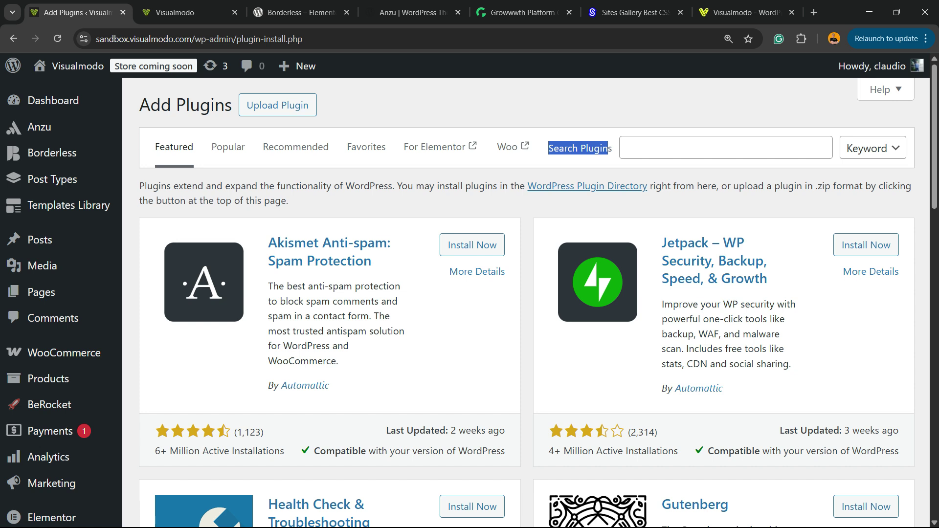
{"action": "left_click", "coordinate": [608, 149]}
{"action": "type", "text": "Loading Page with Loading Screen"}
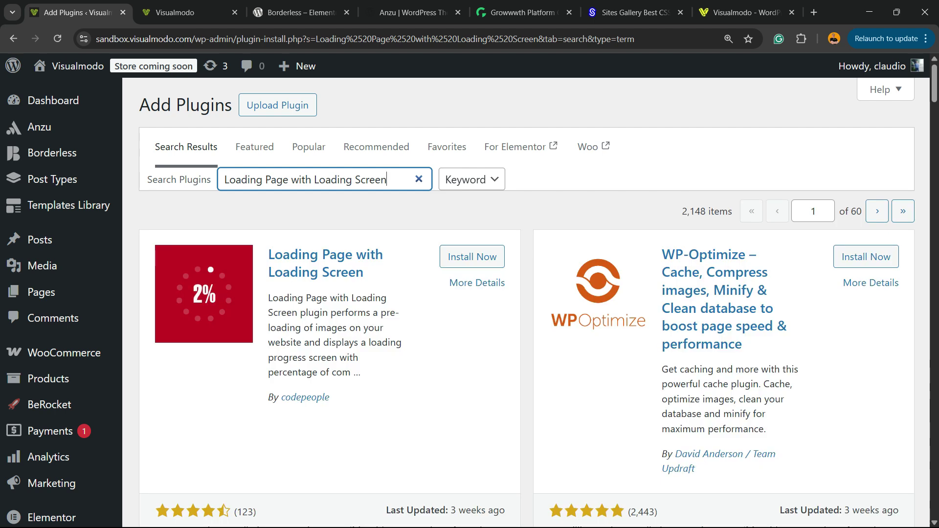
Install the Loading Page with Loading Screen plugin from its first result and activate it
{"action": "left_click_drag", "start_coordinate": [364, 274], "coordinate": [282, 255]}
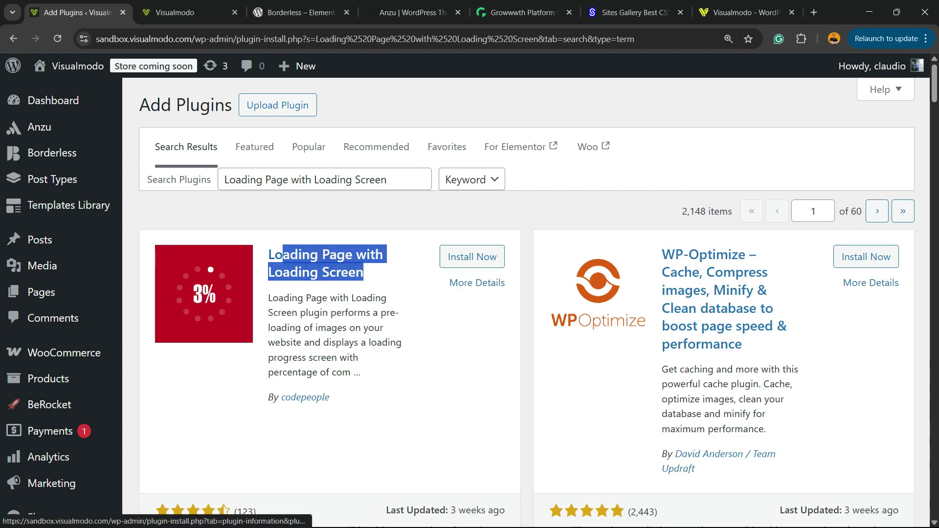
{"action": "left_click_drag", "start_coordinate": [331, 397], "coordinate": [285, 397]}
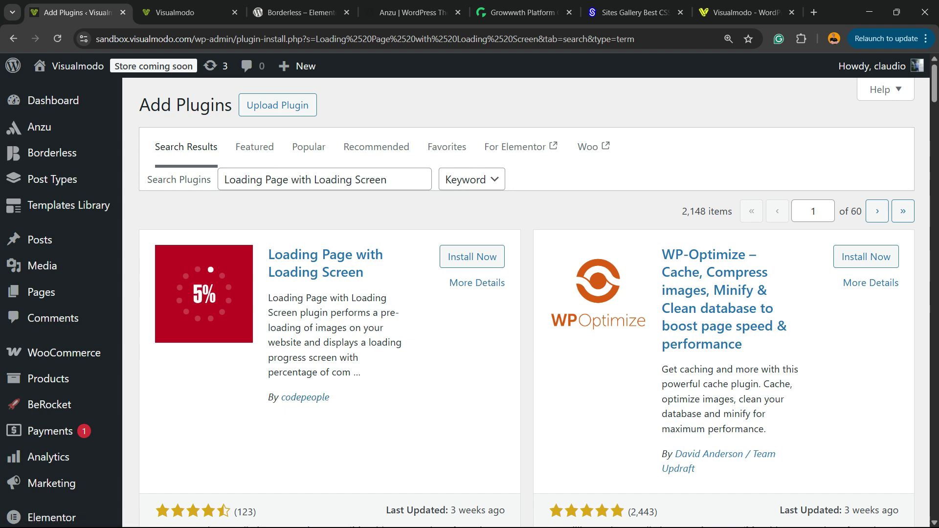
{"action": "left_click", "coordinate": [461, 257]}
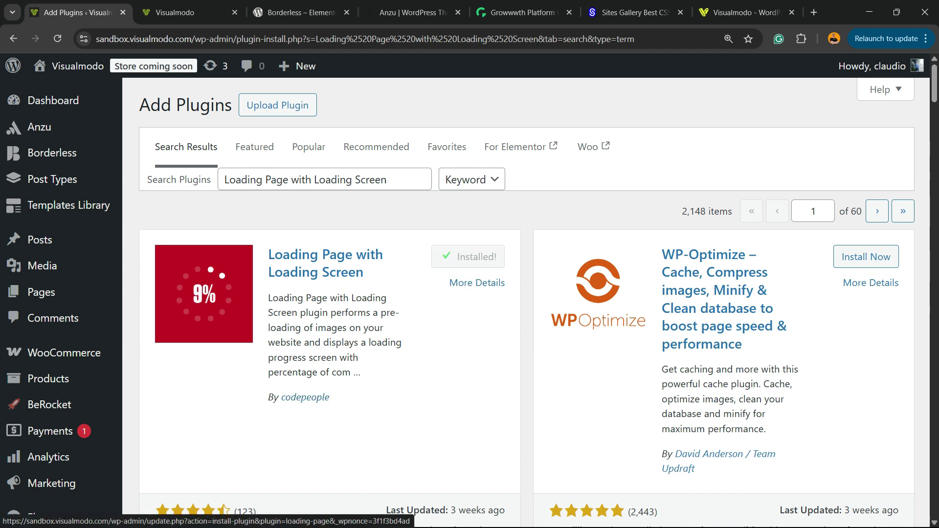
{"action": "left_click", "coordinate": [479, 257]}
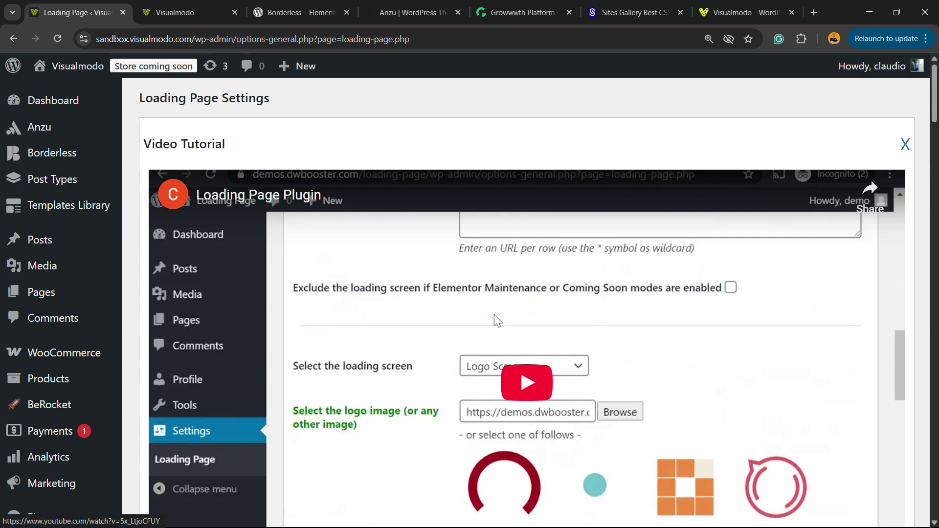
Scroll past the video tutorial to the Loading Screen section and zoom the page in
{"action": "scroll", "coordinate": [495, 315], "scroll_direction": "down", "scroll_amount": 3}
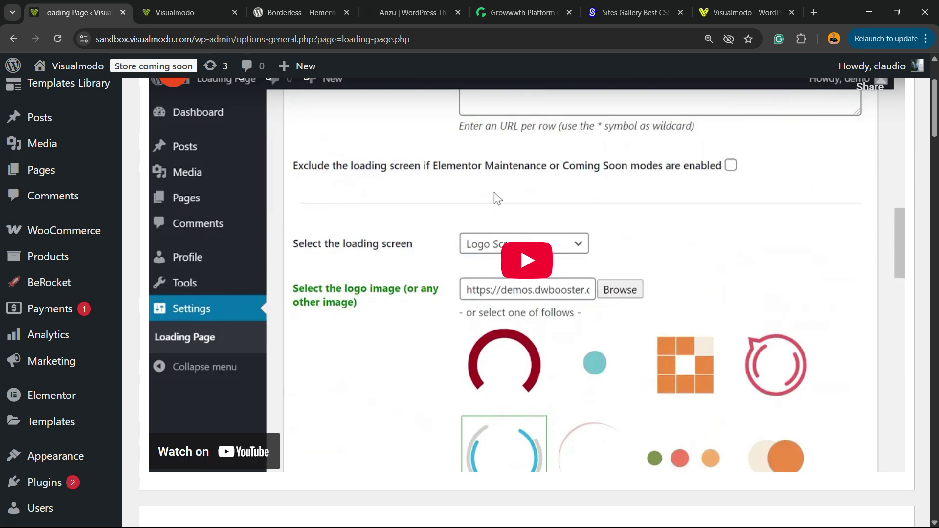
{"action": "scroll", "coordinate": [494, 315], "scroll_direction": "down", "scroll_amount": 2}
{"action": "scroll", "coordinate": [494, 315], "scroll_direction": "down", "scroll_amount": 3}
{"action": "scroll", "coordinate": [494, 315], "scroll_direction": "down", "scroll_amount": 3}
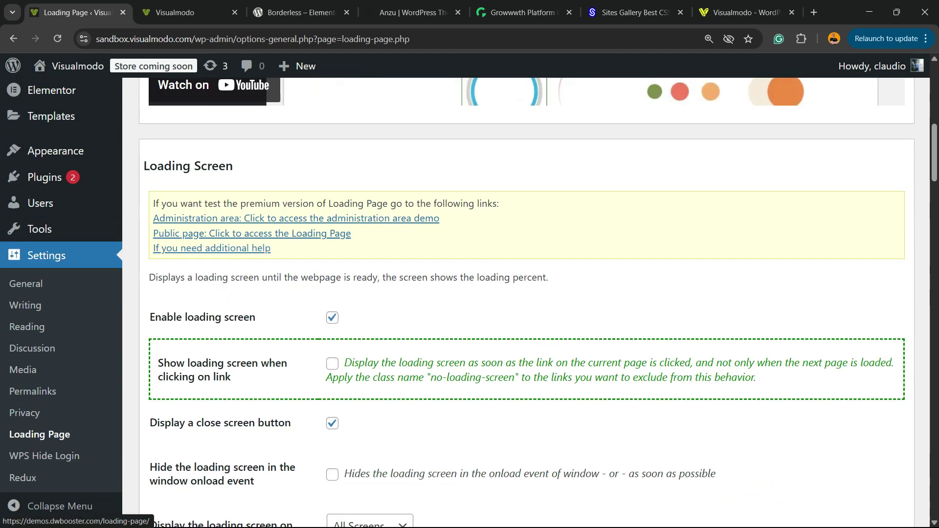
{"action": "scroll", "coordinate": [212, 248], "scroll_direction": "down", "scroll_amount": 3}
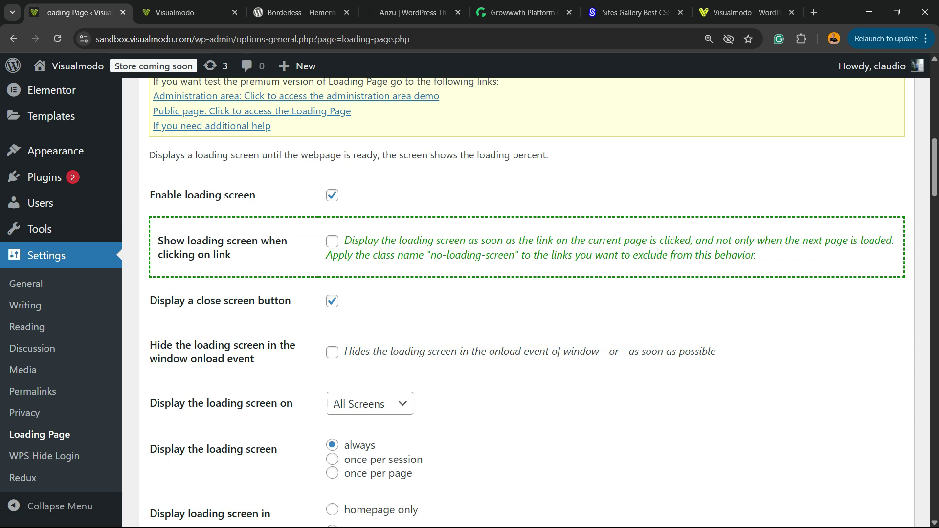
{"action": "key", "text": "ctrl+plus"}
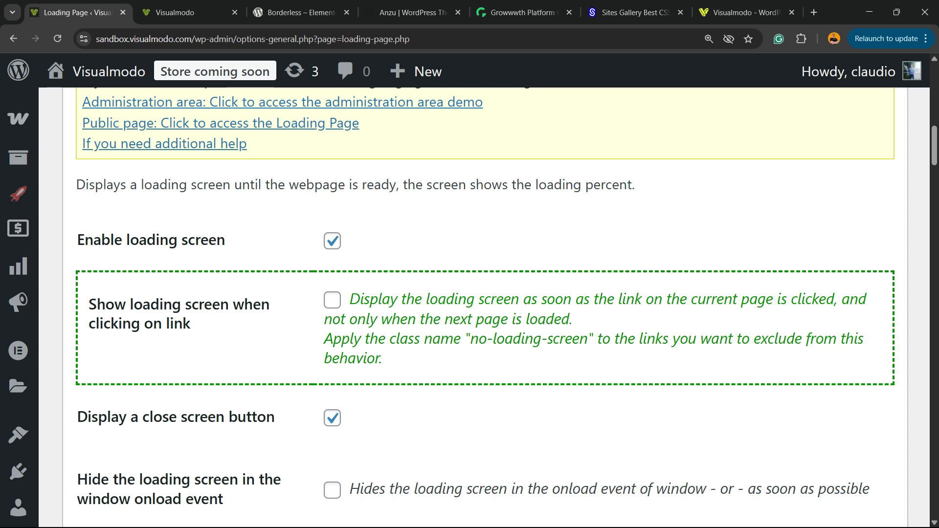
Enable 'Show loading screen when clicking on link'
{"action": "left_click", "coordinate": [332, 300]}
{"action": "scroll", "coordinate": [484, 304], "scroll_direction": "down", "scroll_amount": 3}
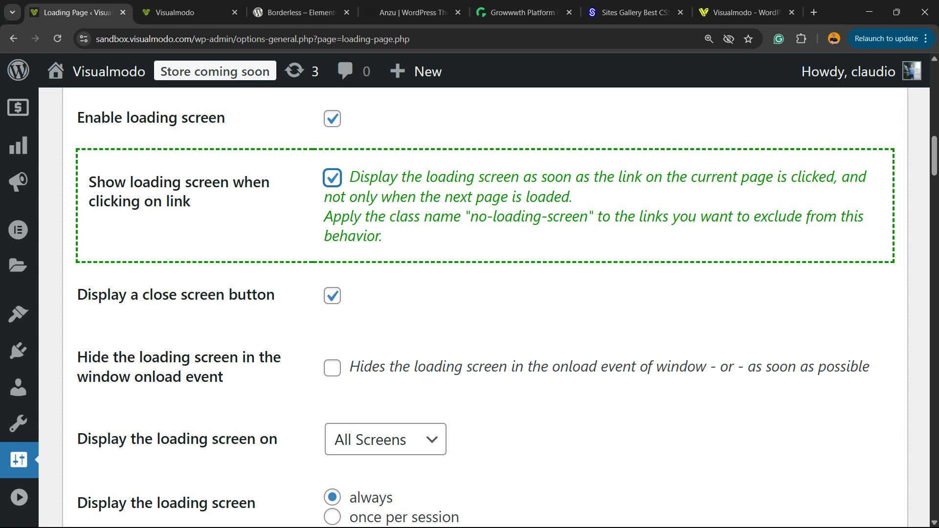
{"action": "scroll", "coordinate": [469, 303], "scroll_direction": "down", "scroll_amount": 2}
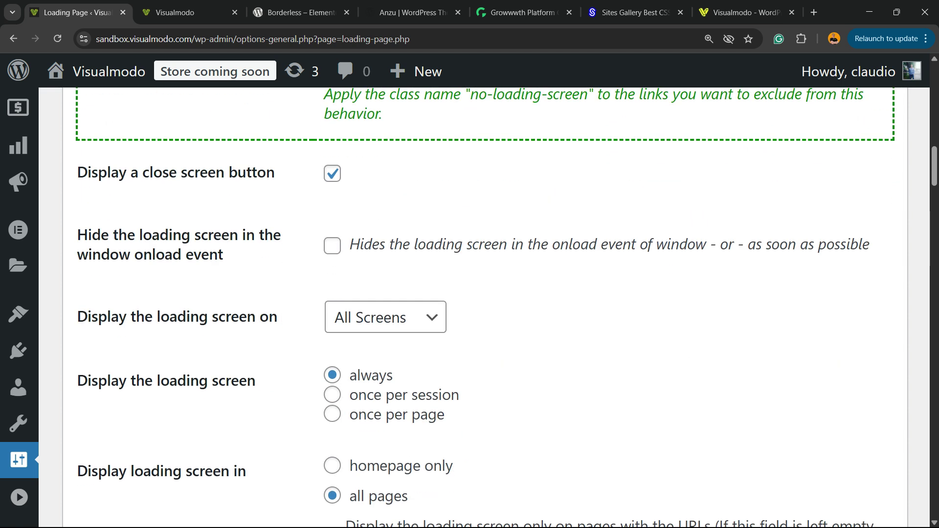
Keep 'Display the loading screen on' set to All Screens after briefly trying Greater Than
{"action": "left_click", "coordinate": [387, 317]}
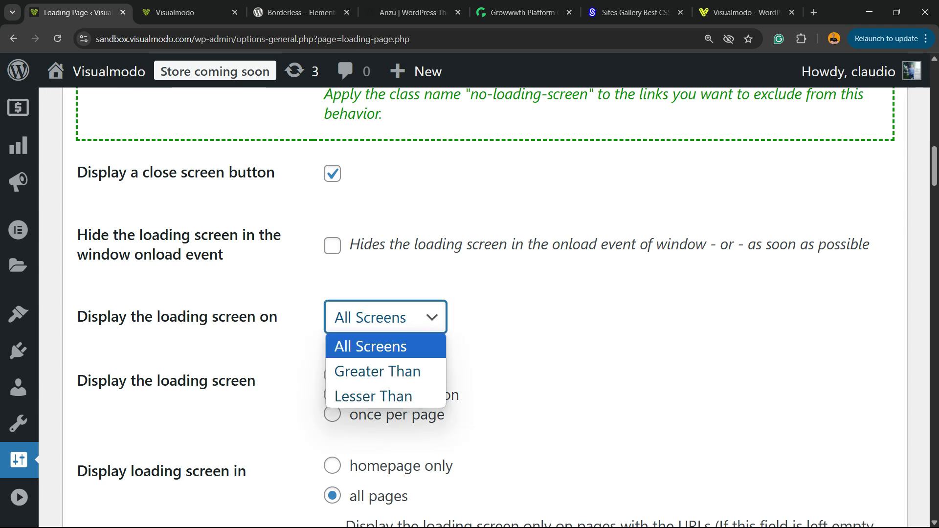
{"action": "key", "text": "Down"}
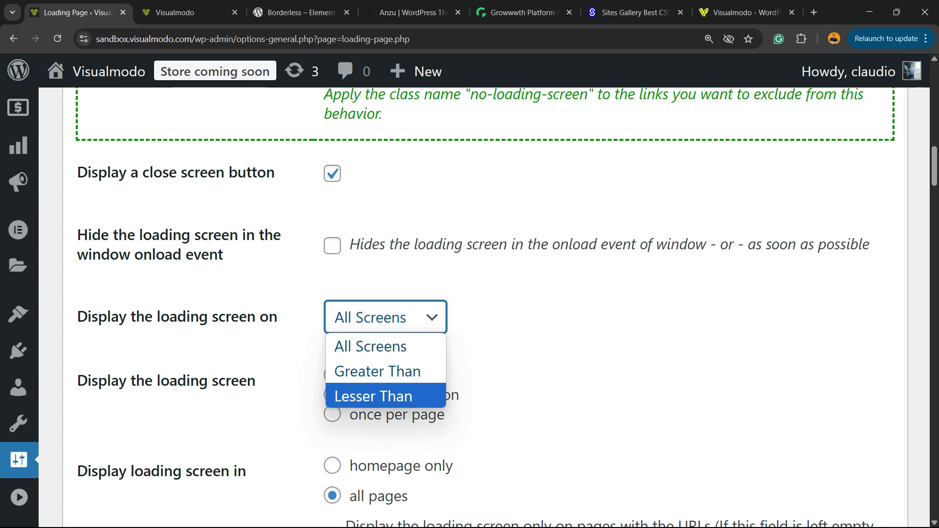
{"action": "key", "text": "Up"}
{"action": "key", "text": "Return"}
{"action": "key", "text": "alt+Down"}
{"action": "key", "text": "Up"}
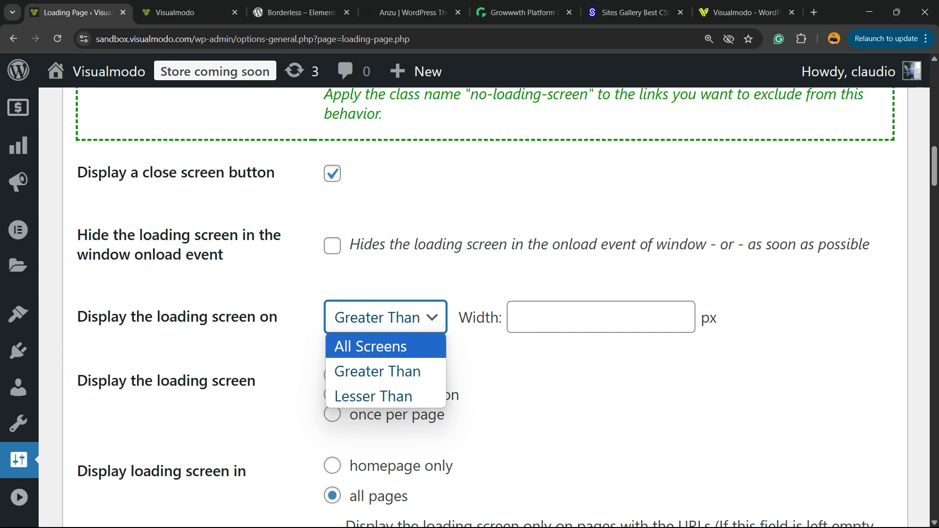
{"action": "key", "text": "Down"}
{"action": "key", "text": "Up"}
{"action": "key", "text": "Return"}
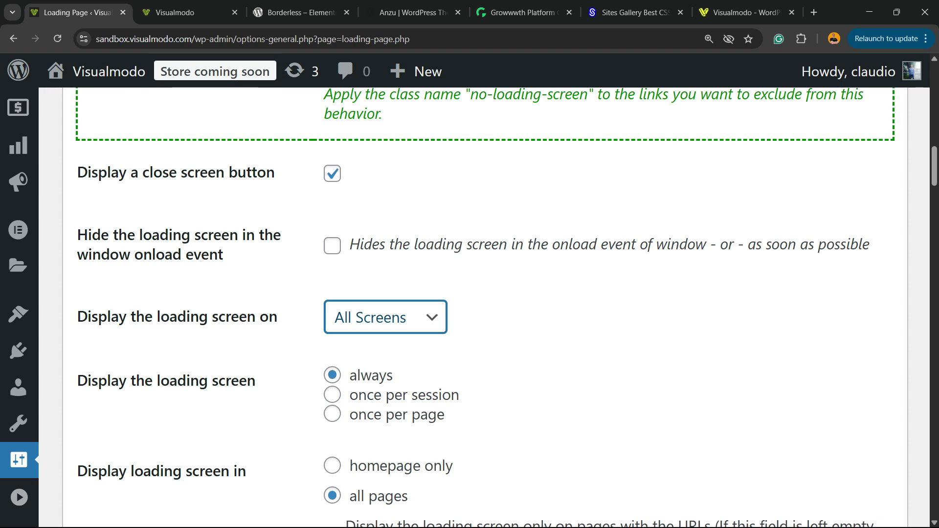
{"action": "scroll", "coordinate": [469, 293], "scroll_direction": "down", "scroll_amount": 2}
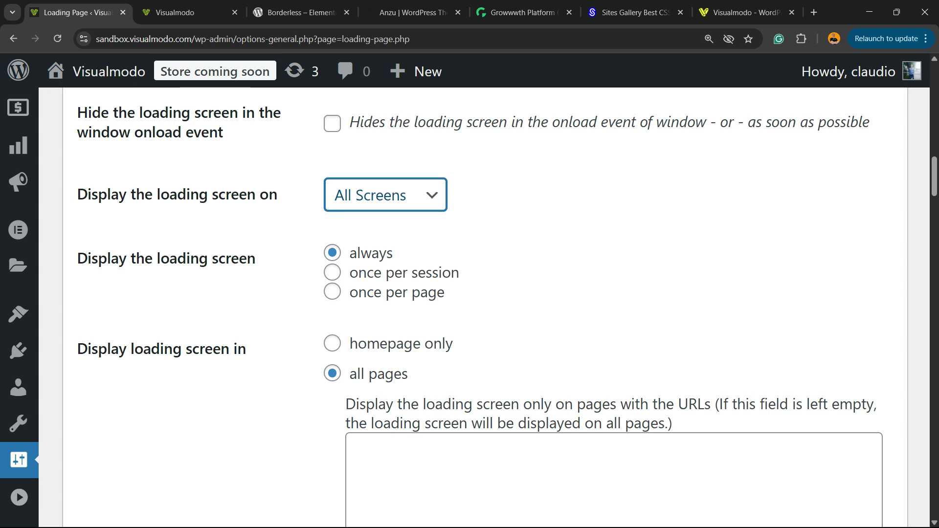
{"action": "scroll", "coordinate": [469, 294], "scroll_direction": "down", "scroll_amount": 3}
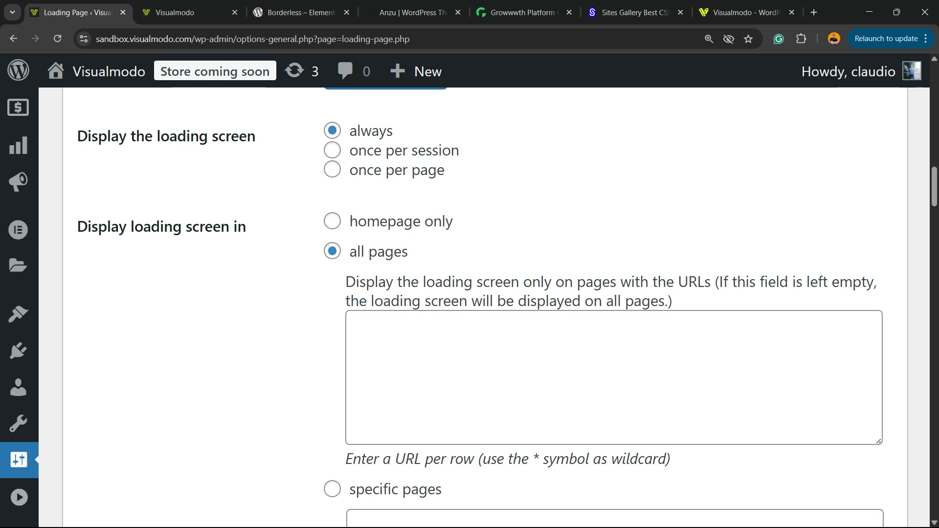
{"action": "scroll", "coordinate": [470, 293], "scroll_direction": "down", "scroll_amount": 3}
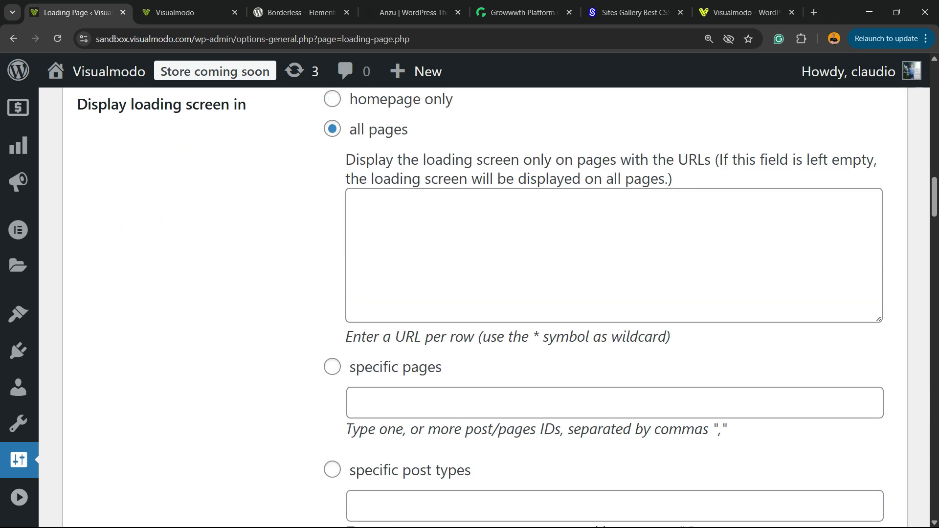
{"action": "scroll", "coordinate": [470, 294], "scroll_direction": "down", "scroll_amount": 3}
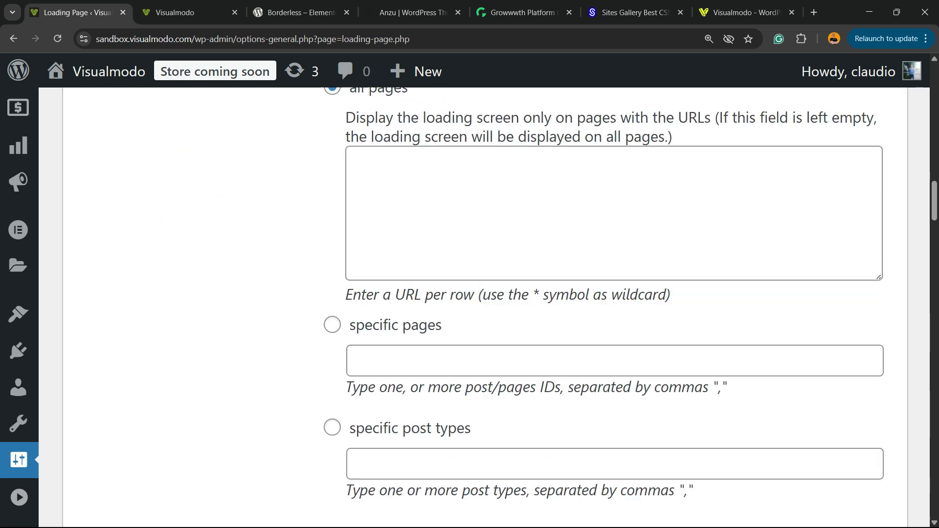
{"action": "scroll", "coordinate": [470, 294], "scroll_direction": "down", "scroll_amount": 3}
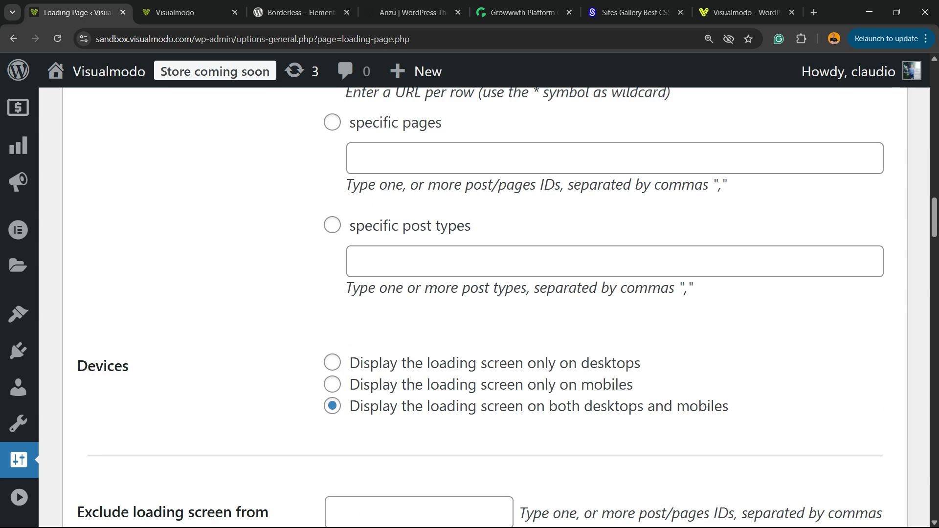
{"action": "scroll", "coordinate": [470, 293], "scroll_direction": "down", "scroll_amount": 3}
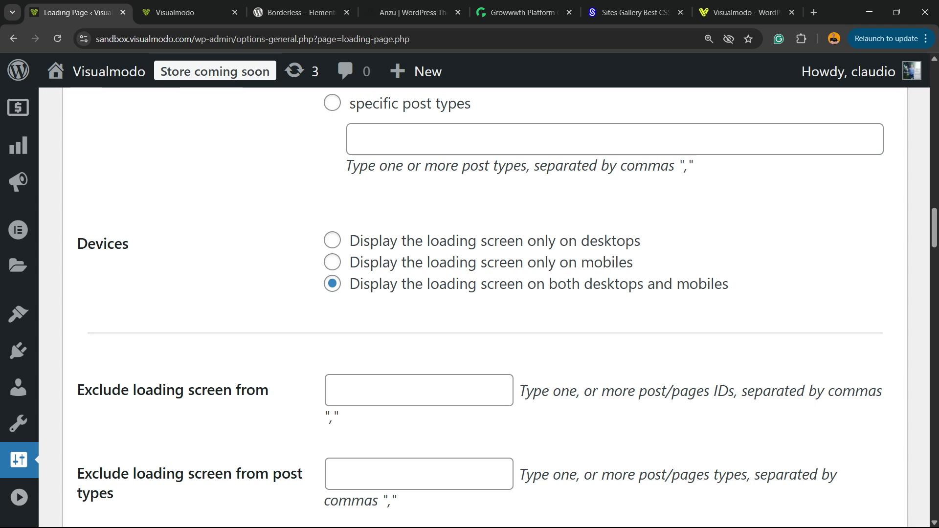
{"action": "scroll", "coordinate": [469, 294], "scroll_direction": "down", "scroll_amount": 3}
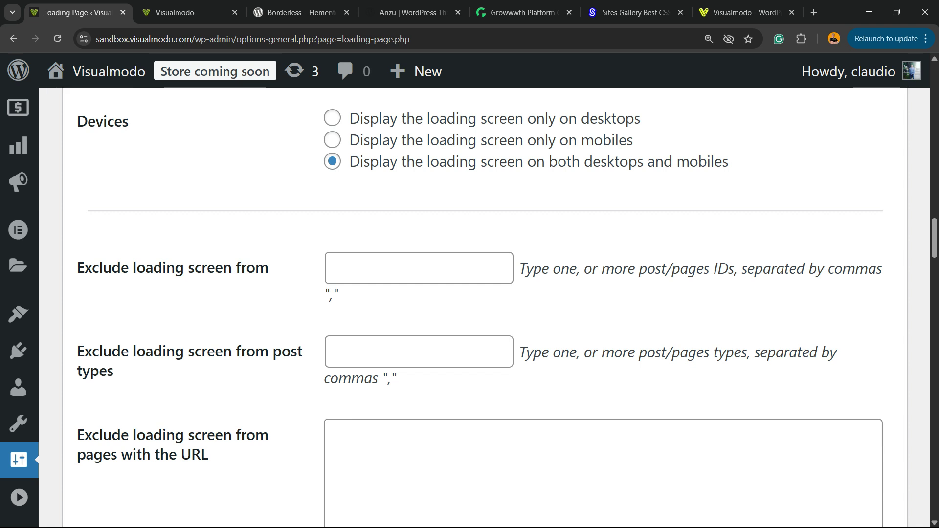
{"action": "scroll", "coordinate": [469, 293], "scroll_direction": "down", "scroll_amount": 3}
{"action": "scroll", "coordinate": [469, 294], "scroll_direction": "down", "scroll_amount": 3}
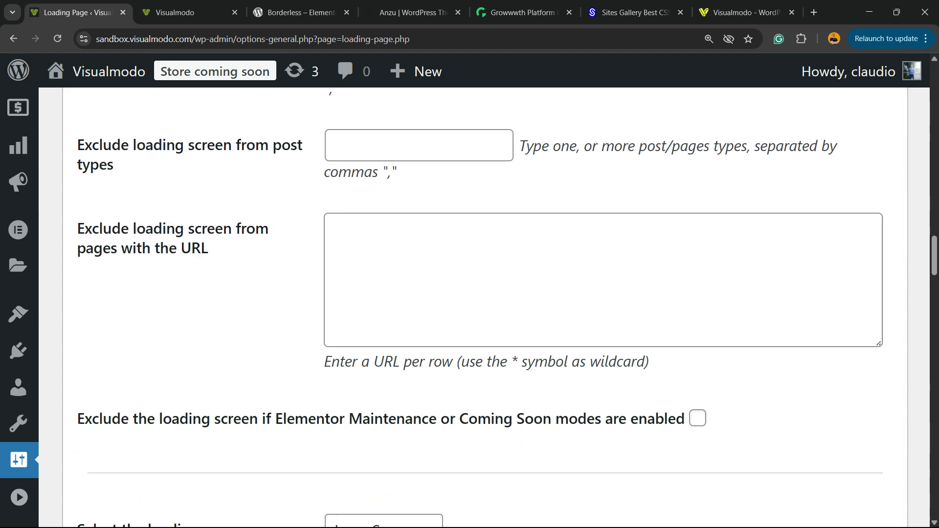
{"action": "scroll", "coordinate": [470, 294], "scroll_direction": "down", "scroll_amount": 3}
{"action": "scroll", "coordinate": [470, 294], "scroll_direction": "down", "scroll_amount": 3}
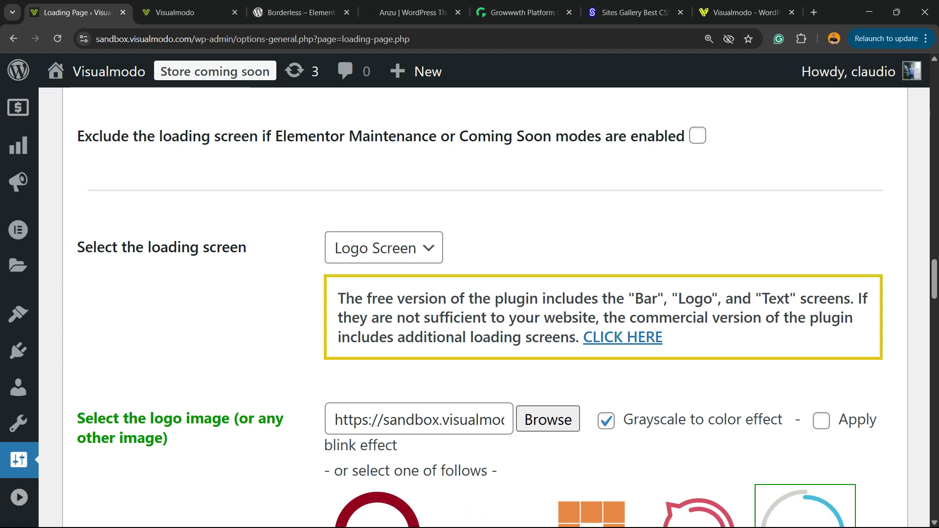
Try Bar Screen and Text Screen, then settle on Logo Screen as the loading screen type
{"action": "left_click_drag", "start_coordinate": [77, 247], "coordinate": [247, 248]}
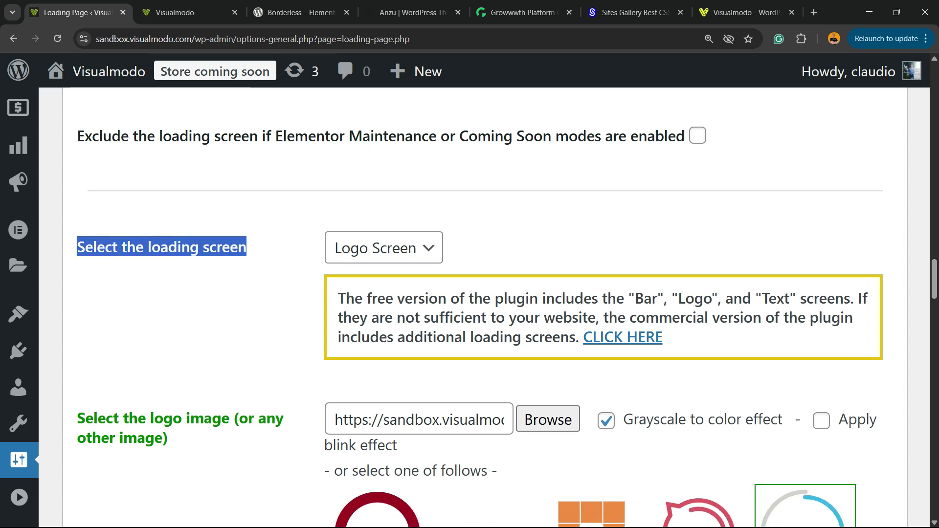
{"action": "left_click", "coordinate": [384, 248]}
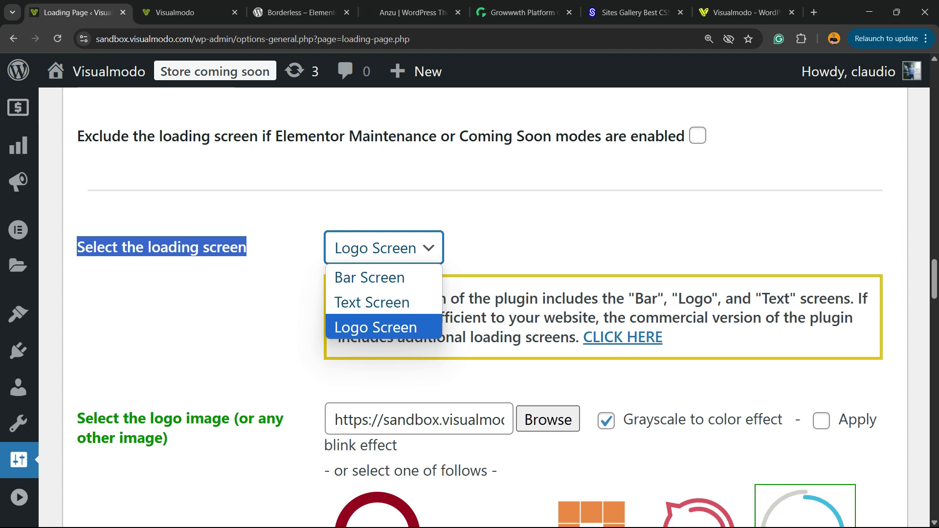
{"action": "key", "text": "Up"}
{"action": "key", "text": "Down"}
{"action": "key", "text": "Up"}
{"action": "key", "text": "Up"}
{"action": "key", "text": "Return"}
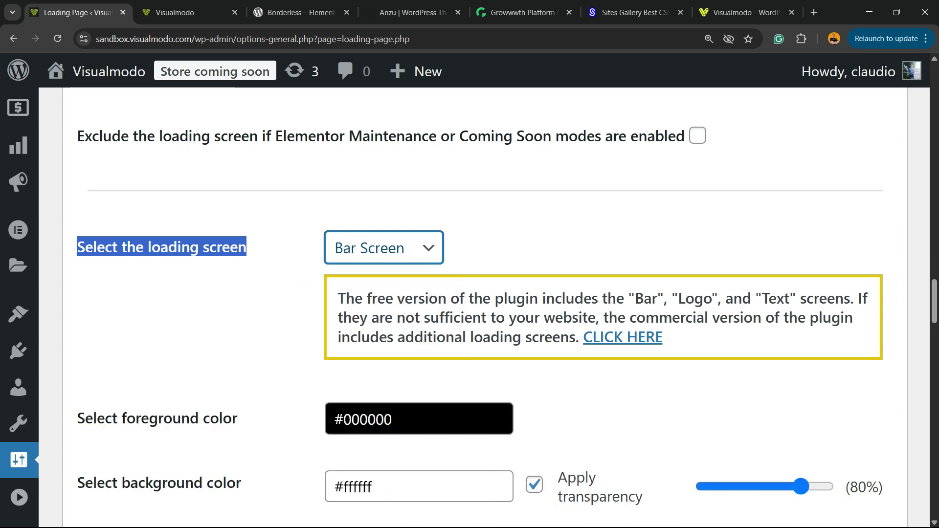
{"action": "key", "text": "space"}
{"action": "key", "text": "Down"}
{"action": "key", "text": "Return"}
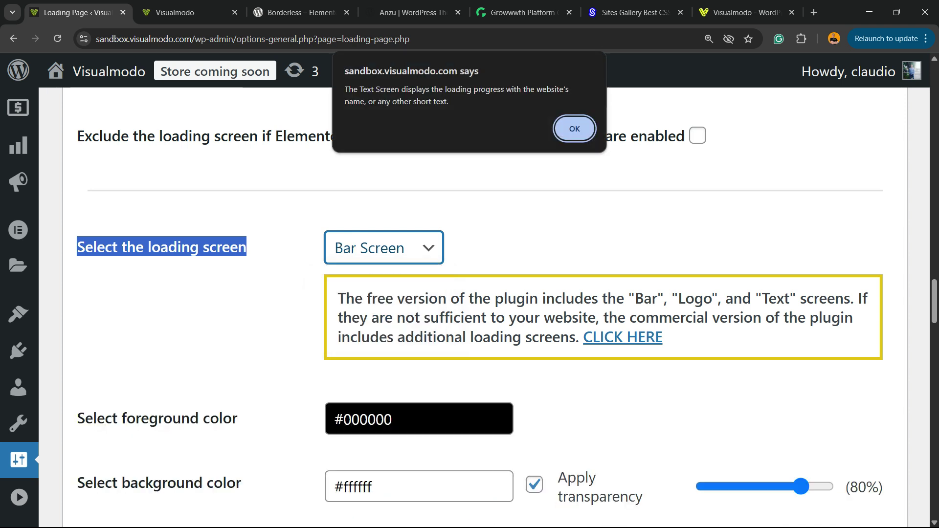
{"action": "key", "text": "Return"}
{"action": "key", "text": "space"}
{"action": "key", "text": "Down"}
{"action": "key", "text": "Return"}
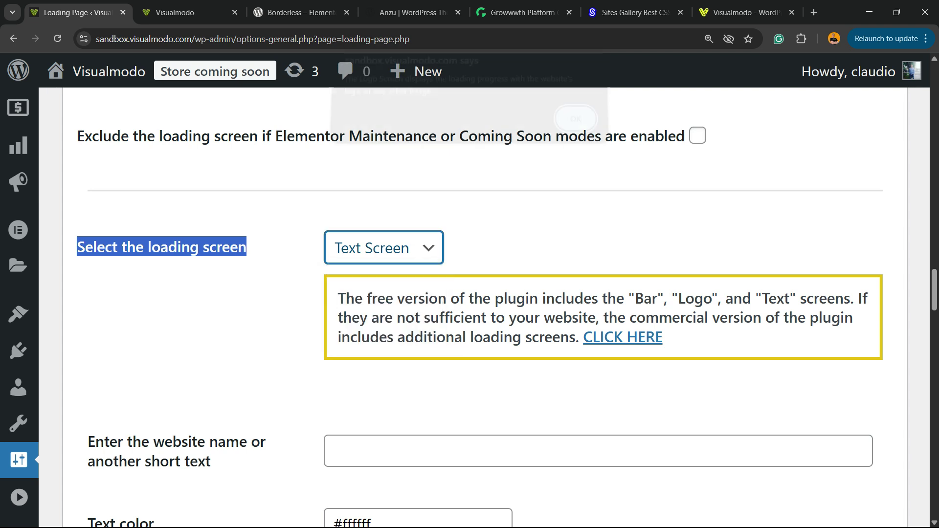
{"action": "key", "text": "Return"}
Choose the pale arc loader as the logo image after briefly trying the teal dot loader
{"action": "scroll", "coordinate": [470, 293], "scroll_direction": "down", "scroll_amount": 3}
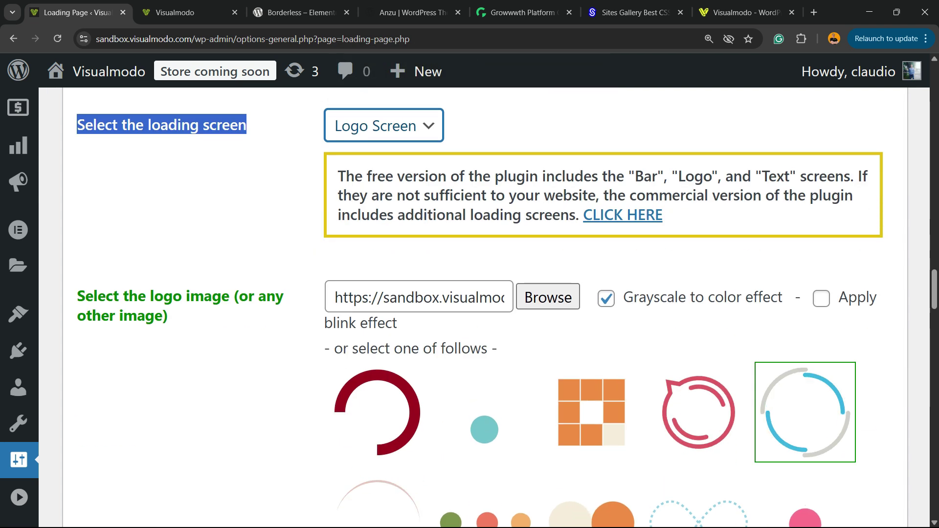
{"action": "scroll", "coordinate": [469, 293], "scroll_direction": "down", "scroll_amount": 4}
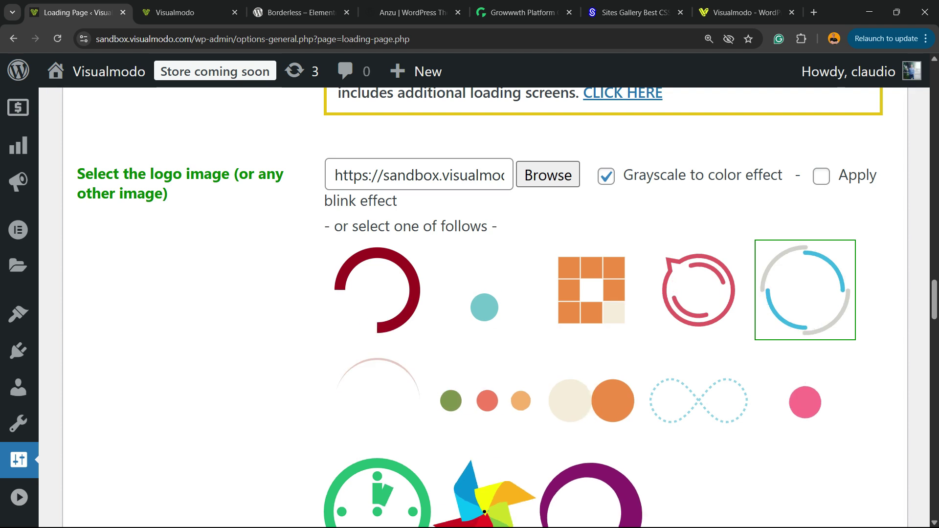
{"action": "scroll", "coordinate": [507, 307], "scroll_direction": "down", "scroll_amount": 1}
{"action": "scroll", "coordinate": [469, 294], "scroll_direction": "down", "scroll_amount": 2}
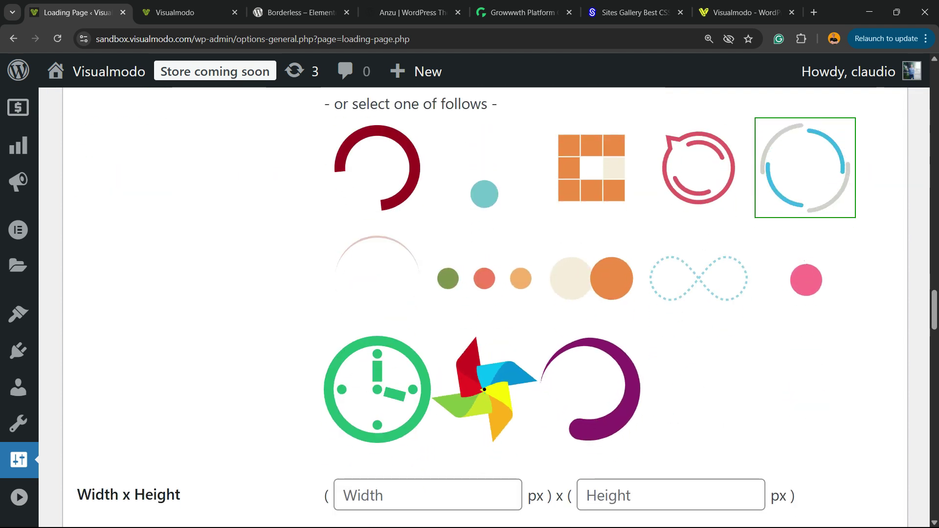
{"action": "scroll", "coordinate": [469, 294], "scroll_direction": "up", "scroll_amount": 3}
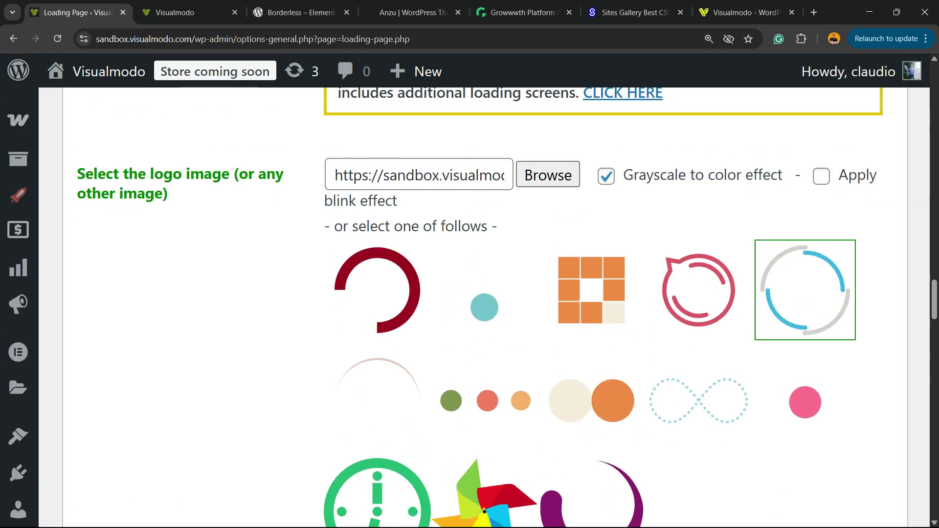
{"action": "left_click", "coordinate": [378, 401]}
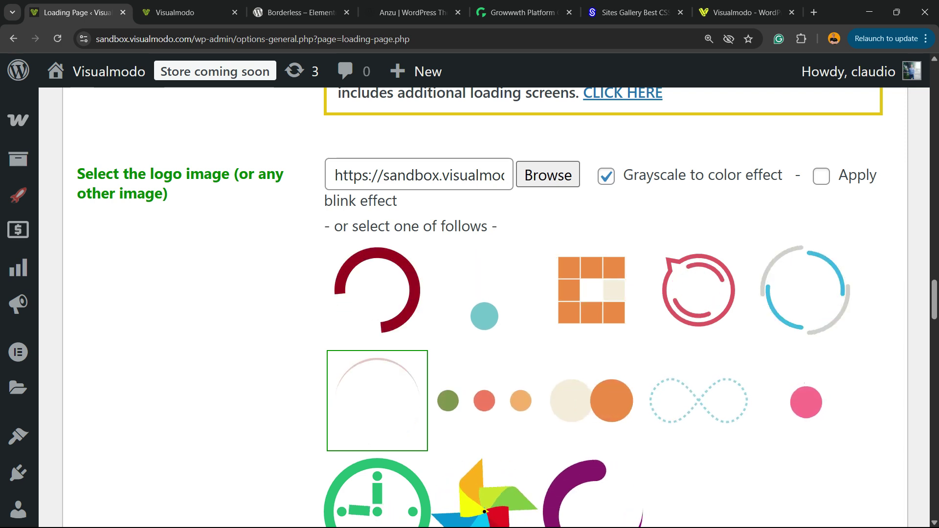
{"action": "left_click", "coordinate": [484, 290]}
{"action": "left_click", "coordinate": [377, 401]}
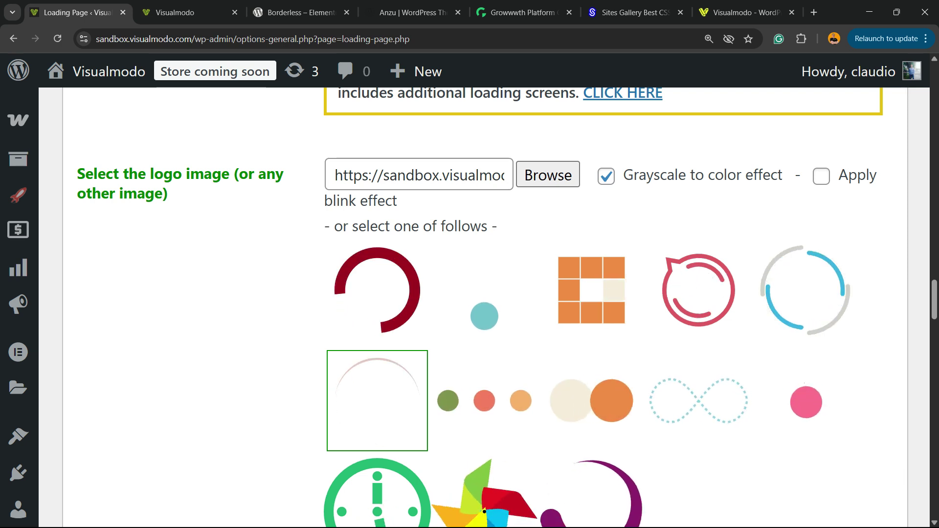
Save the Loading Page settings from the bottom of the page
{"action": "scroll", "coordinate": [470, 303], "scroll_direction": "down", "scroll_amount": 3}
{"action": "scroll", "coordinate": [470, 303], "scroll_direction": "down", "scroll_amount": 5}
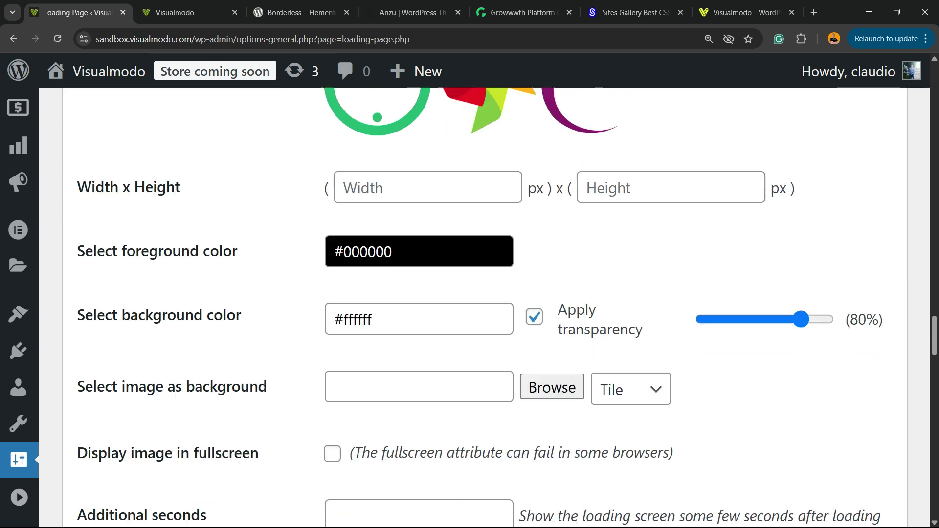
{"action": "scroll", "coordinate": [485, 303], "scroll_direction": "down", "scroll_amount": 5}
{"action": "scroll", "coordinate": [484, 303], "scroll_direction": "down", "scroll_amount": 5}
{"action": "scroll", "coordinate": [484, 303], "scroll_direction": "down", "scroll_amount": 3}
{"action": "scroll", "coordinate": [484, 303], "scroll_direction": "down", "scroll_amount": 2}
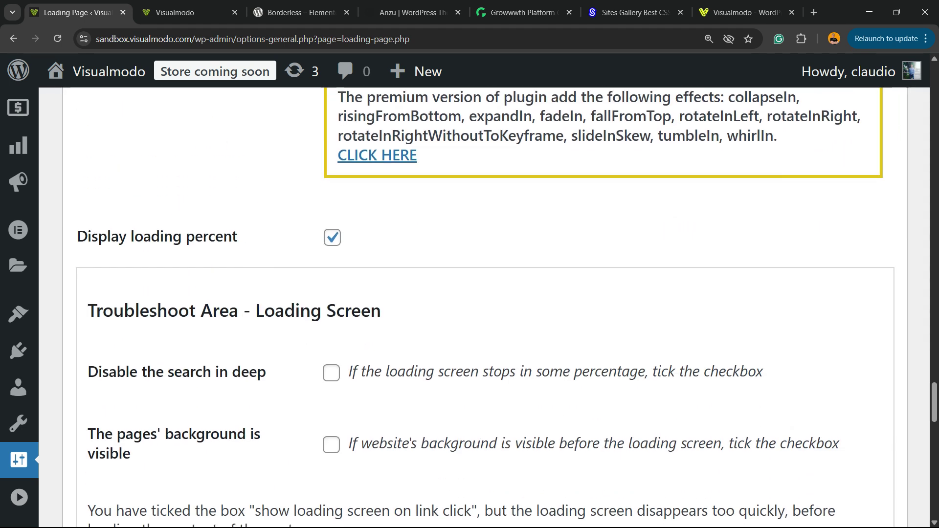
{"action": "scroll", "coordinate": [485, 304], "scroll_direction": "down", "scroll_amount": 5}
{"action": "scroll", "coordinate": [484, 303], "scroll_direction": "down", "scroll_amount": 4}
{"action": "scroll", "coordinate": [485, 303], "scroll_direction": "down", "scroll_amount": 4}
{"action": "scroll", "coordinate": [485, 303], "scroll_direction": "down", "scroll_amount": 4}
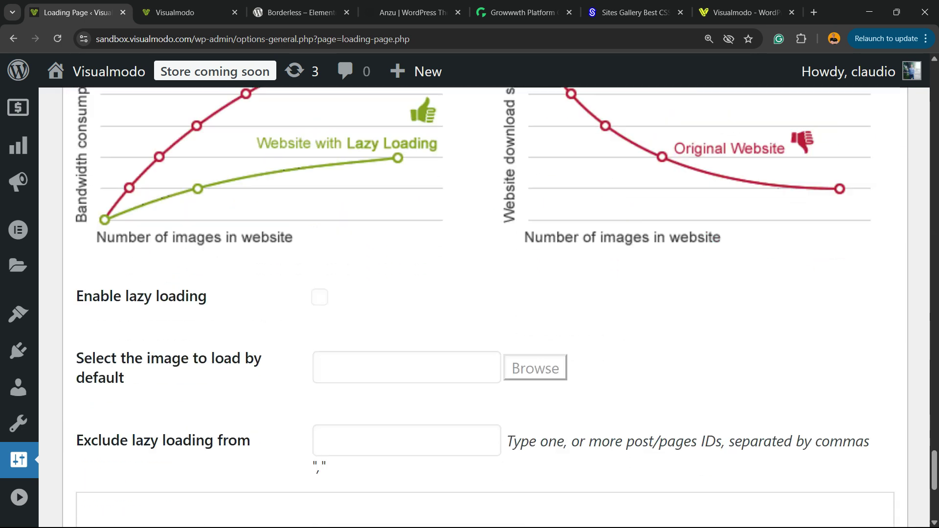
{"action": "scroll", "coordinate": [484, 304], "scroll_direction": "down", "scroll_amount": 6}
{"action": "left_click", "coordinate": [123, 443]}
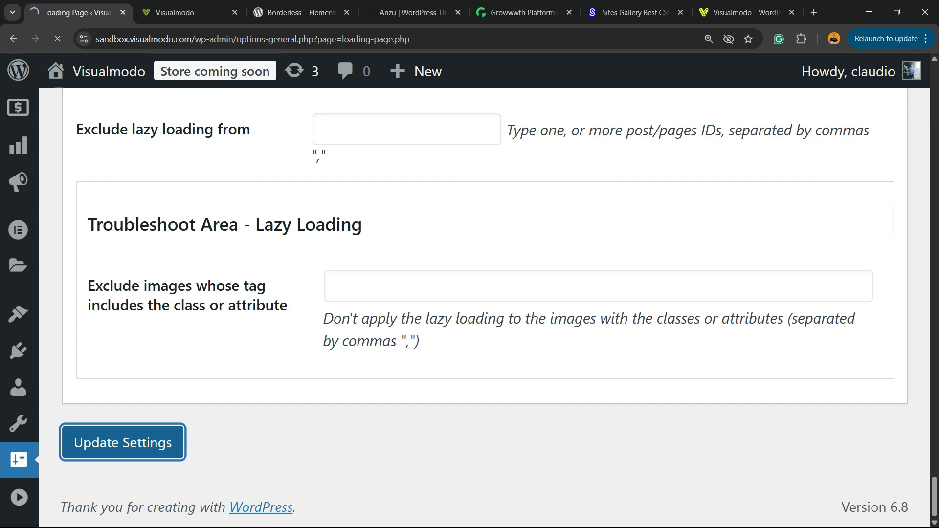
Reload the live site's homepage twice to watch the new preloader, then zoom out
{"action": "key", "text": "ctrl+Tab"}
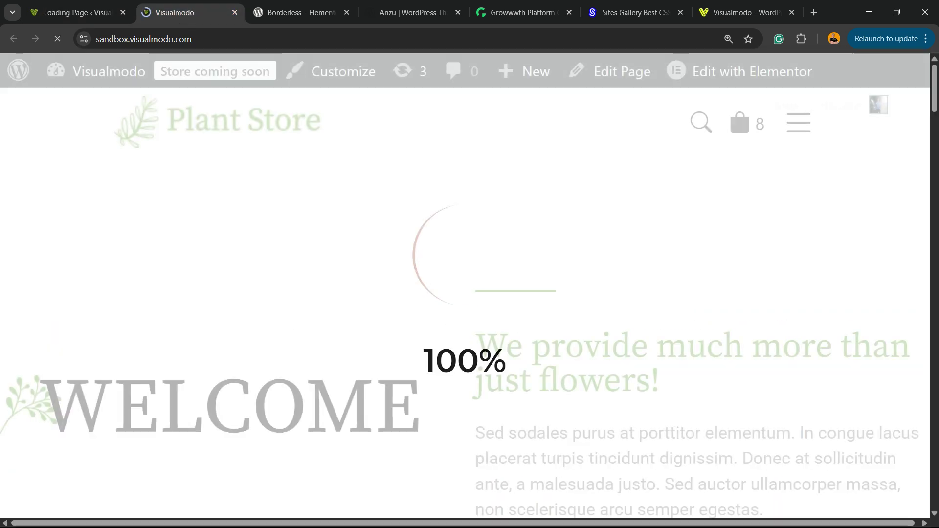
{"action": "key", "text": "F5"}
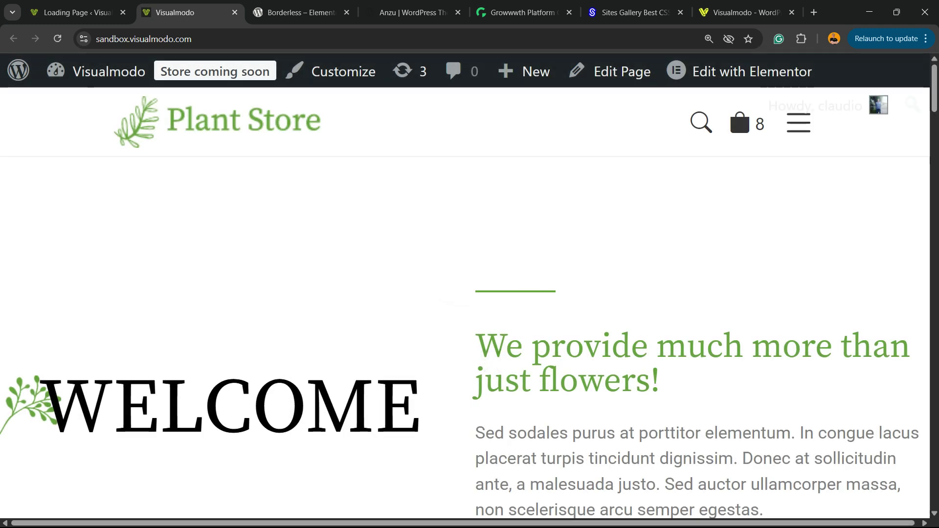
{"action": "key", "text": "F5"}
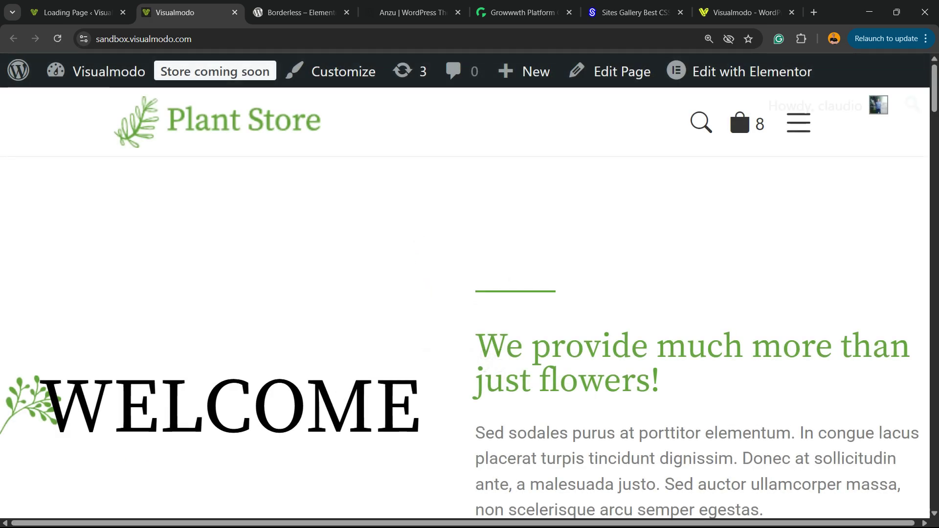
{"action": "key", "text": "ctrl+minus"}
{"action": "key", "text": "ctrl+minus"}
{"action": "key", "text": "ctrl+minus"}
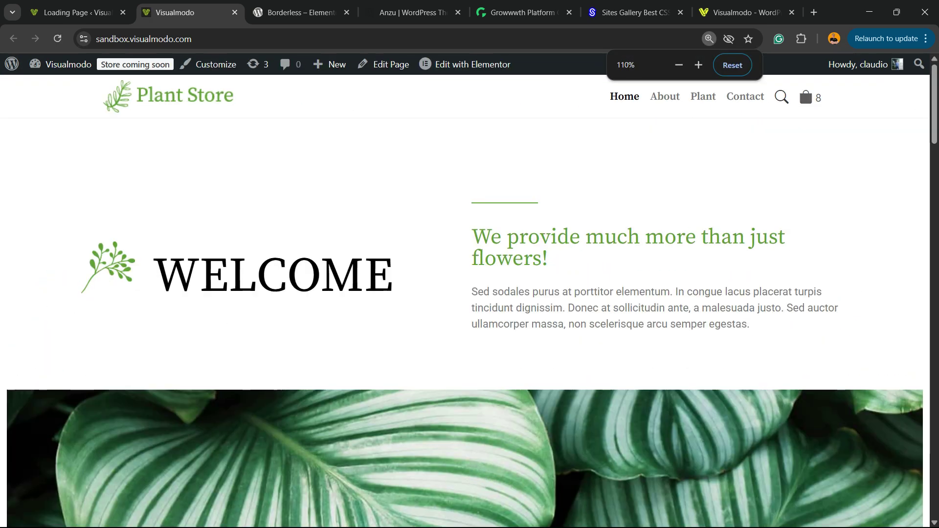
Test the loading screen on the Contact page, then go back to the Loading Page settings tab
{"action": "left_click", "coordinate": [745, 97]}
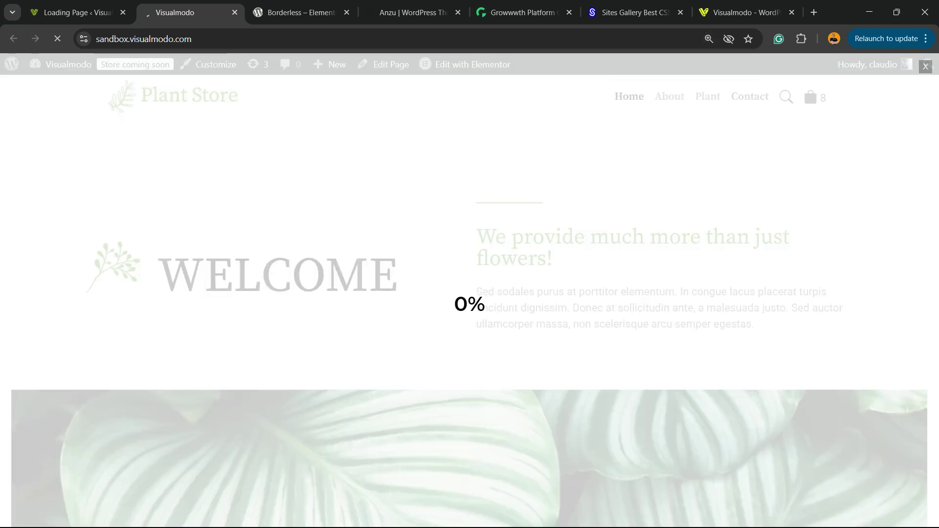
{"action": "scroll", "coordinate": [469, 294], "scroll_direction": "down", "scroll_amount": 3}
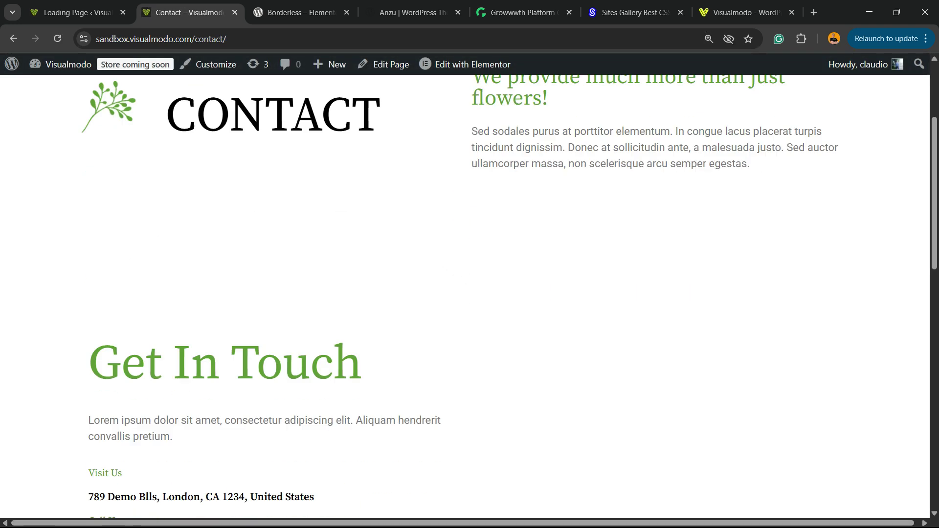
{"action": "scroll", "coordinate": [470, 294], "scroll_direction": "down", "scroll_amount": 4}
{"action": "scroll", "coordinate": [470, 294], "scroll_direction": "up", "scroll_amount": 7}
{"action": "scroll", "coordinate": [470, 294], "scroll_direction": "down", "scroll_amount": 7}
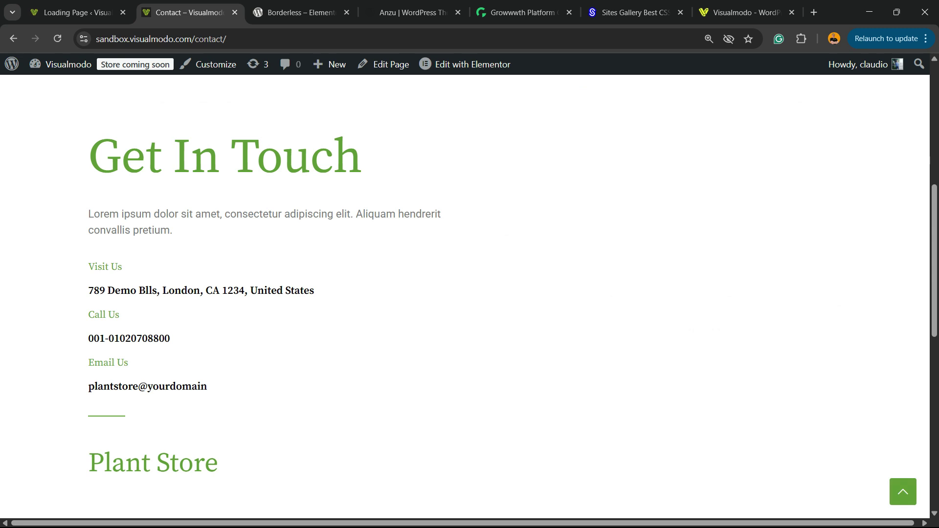
{"action": "scroll", "coordinate": [470, 294], "scroll_direction": "up", "scroll_amount": 7}
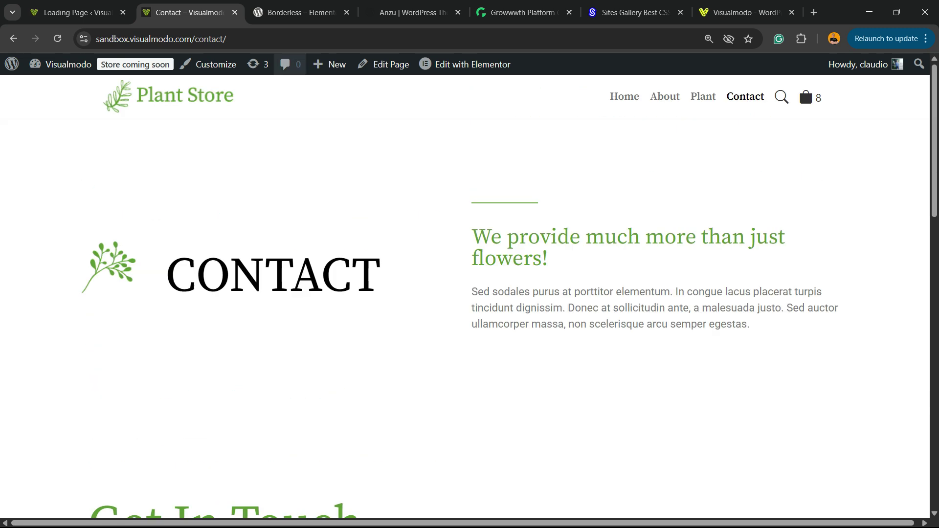
{"action": "left_click", "coordinate": [78, 12]}
Pick the fifth preset, the blue-and-grey double arc spinner, under 'Select the logo image'
{"action": "scroll", "coordinate": [486, 329], "scroll_direction": "down", "scroll_amount": 8}
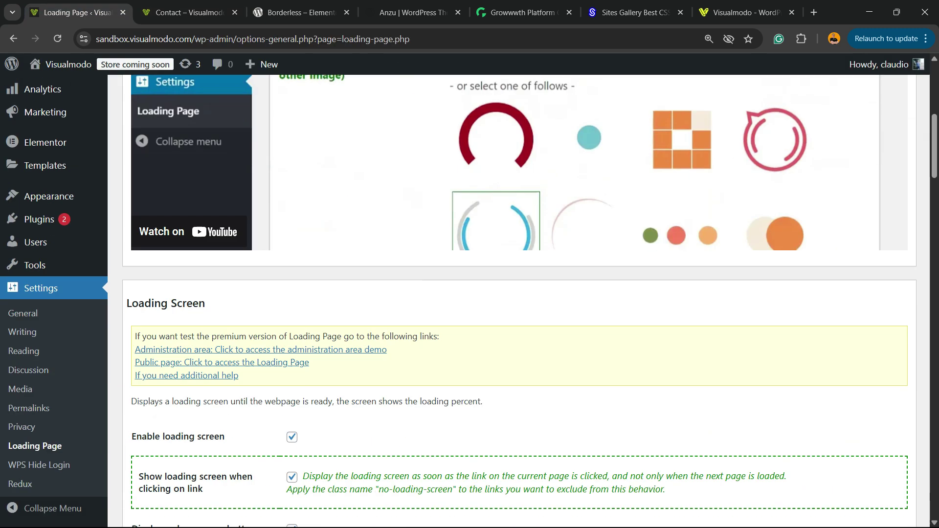
{"action": "scroll", "coordinate": [485, 330], "scroll_direction": "down", "scroll_amount": 4}
{"action": "scroll", "coordinate": [486, 330], "scroll_direction": "down", "scroll_amount": 10}
{"action": "scroll", "coordinate": [486, 330], "scroll_direction": "down", "scroll_amount": 10}
{"action": "scroll", "coordinate": [470, 293], "scroll_direction": "down", "scroll_amount": 2}
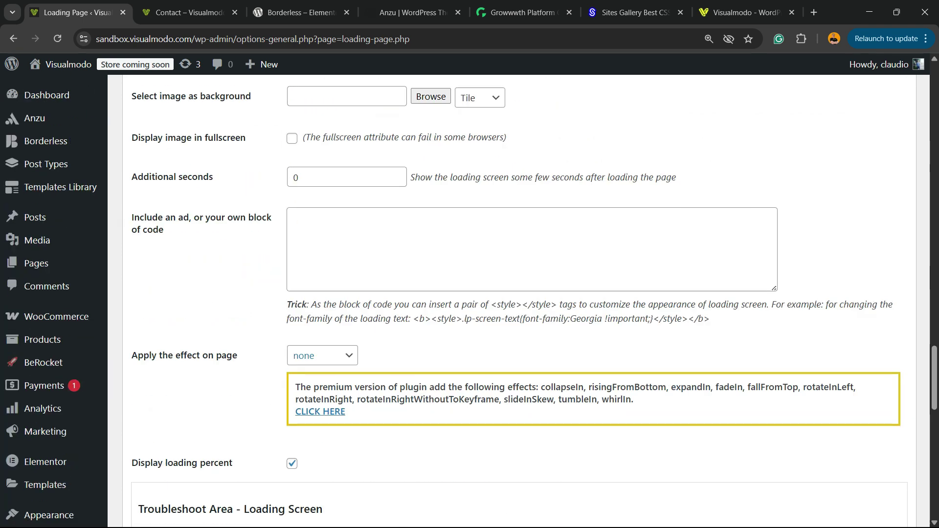
{"action": "scroll", "coordinate": [470, 293], "scroll_direction": "up", "scroll_amount": 7}
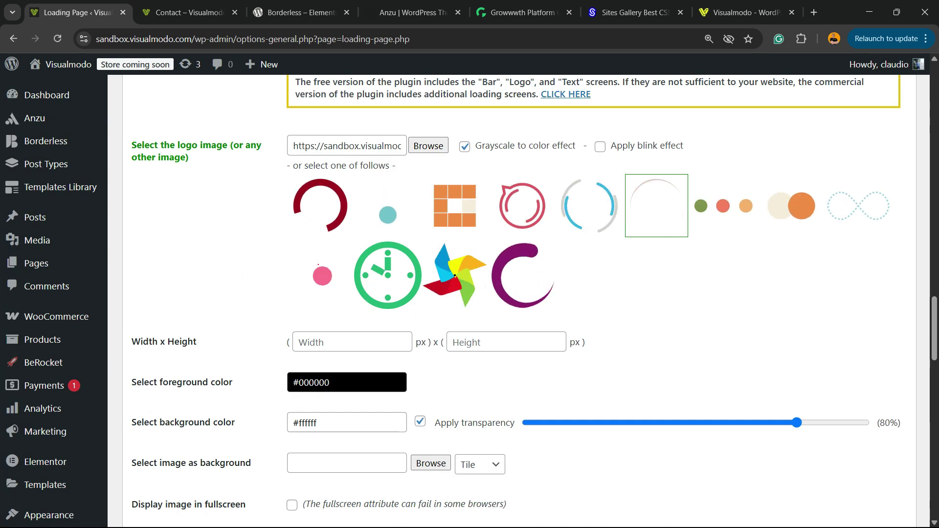
{"action": "left_click", "coordinate": [589, 206]}
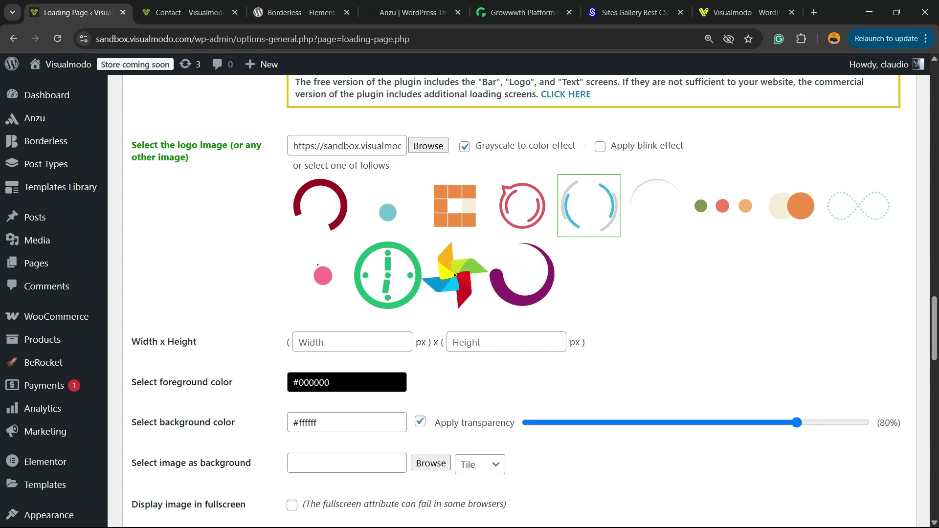
Scroll down to the bottom of the Loading Page settings
{"action": "scroll", "coordinate": [470, 301], "scroll_direction": "down", "scroll_amount": 2}
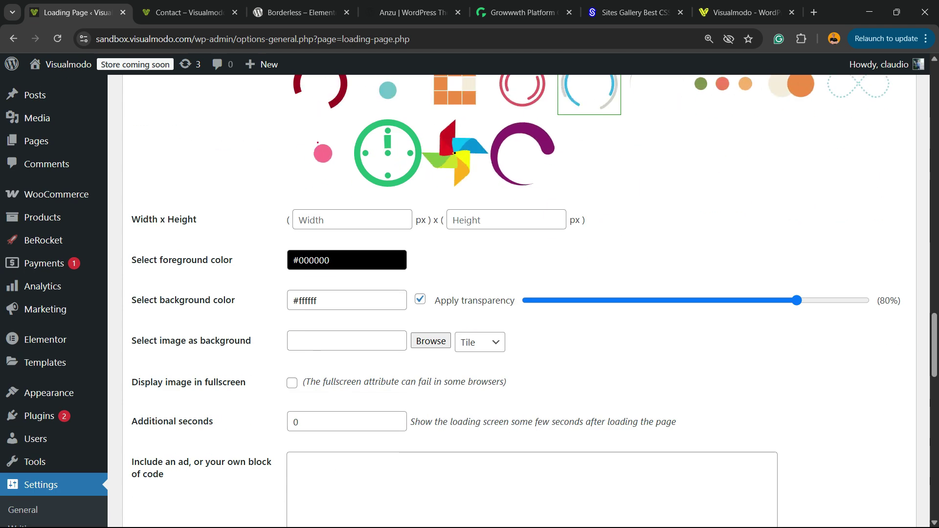
{"action": "scroll", "coordinate": [470, 302], "scroll_direction": "down", "scroll_amount": 2}
{"action": "scroll", "coordinate": [470, 301], "scroll_direction": "down", "scroll_amount": 3}
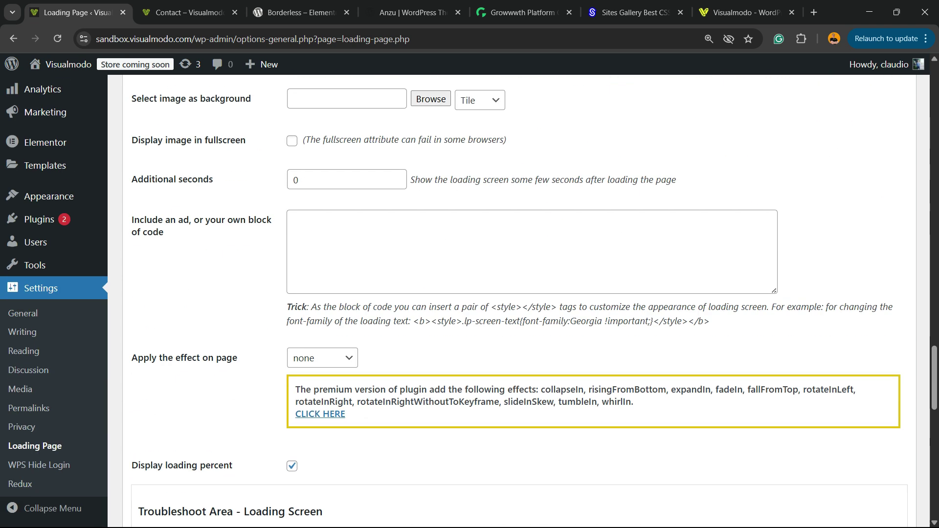
{"action": "scroll", "coordinate": [470, 302], "scroll_direction": "up", "scroll_amount": 2}
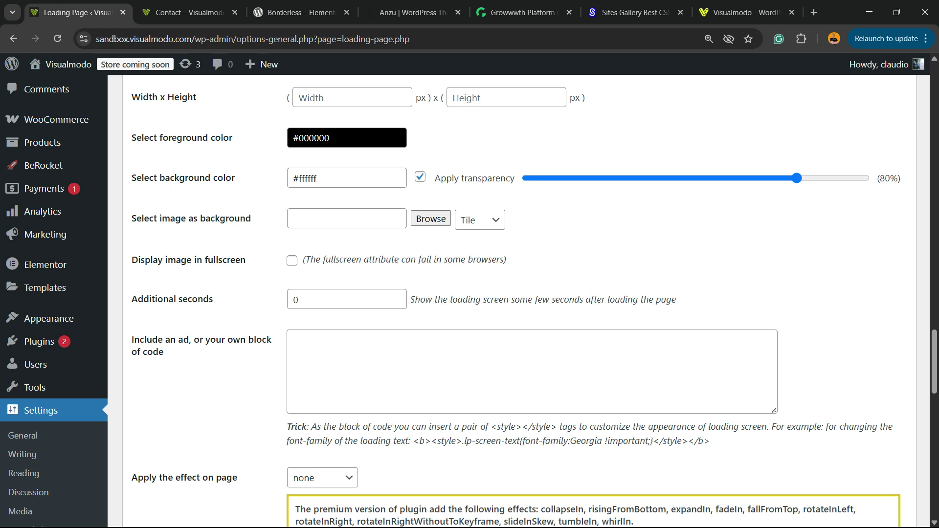
{"action": "scroll", "coordinate": [470, 302], "scroll_direction": "down", "scroll_amount": 2}
{"action": "scroll", "coordinate": [470, 301], "scroll_direction": "down", "scroll_amount": 5}
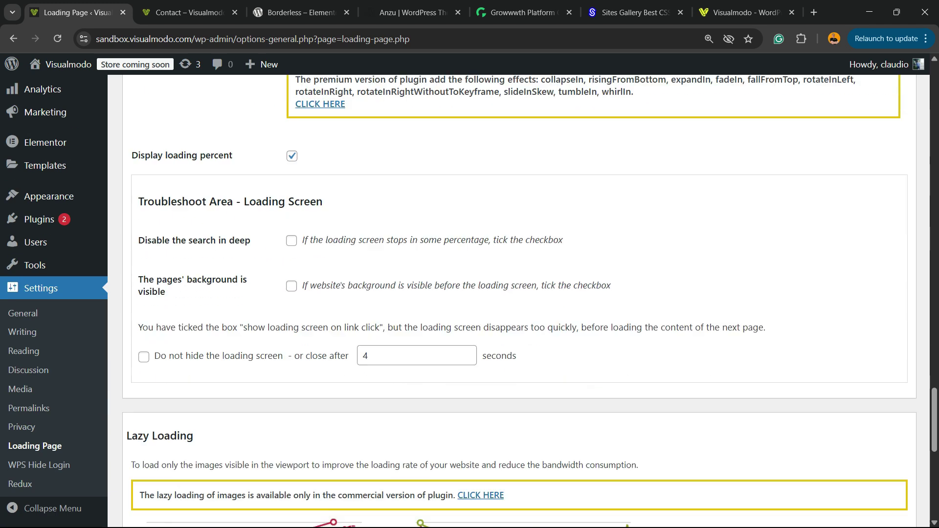
{"action": "scroll", "coordinate": [470, 301], "scroll_direction": "down", "scroll_amount": 3}
{"action": "scroll", "coordinate": [469, 302], "scroll_direction": "down", "scroll_amount": 5}
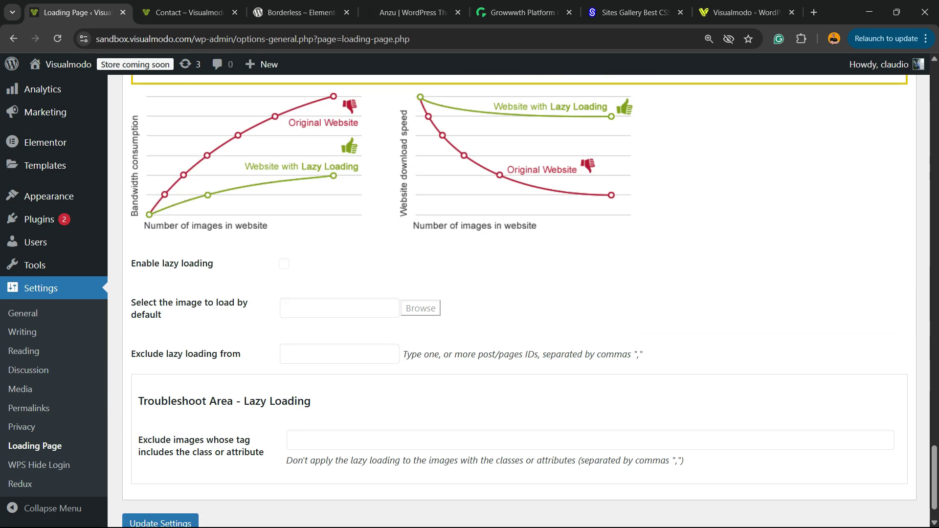
{"action": "scroll", "coordinate": [469, 302], "scroll_direction": "up", "scroll_amount": 5}
{"action": "scroll", "coordinate": [469, 301], "scroll_direction": "down", "scroll_amount": 5}
{"action": "scroll", "coordinate": [469, 301], "scroll_direction": "up", "scroll_amount": 5}
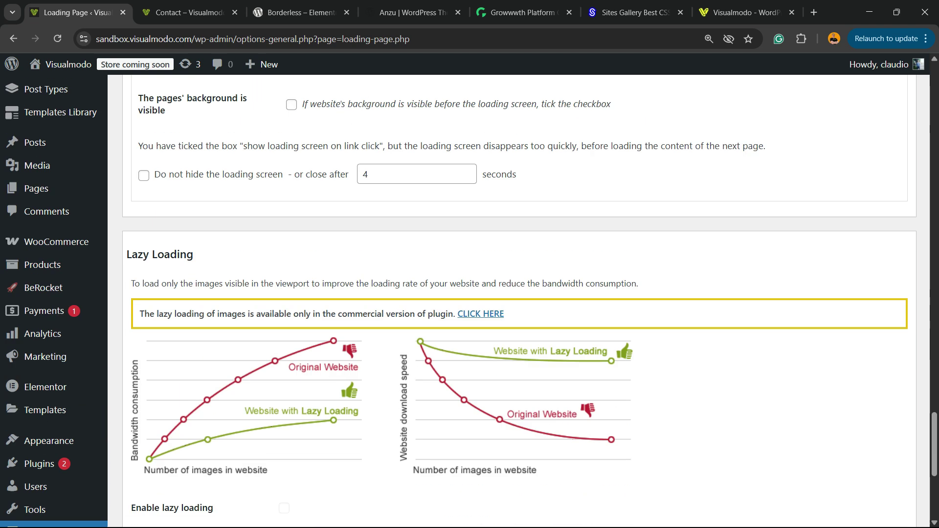
{"action": "scroll", "coordinate": [470, 301], "scroll_direction": "down", "scroll_amount": 3}
{"action": "scroll", "coordinate": [470, 302], "scroll_direction": "down", "scroll_amount": 4}
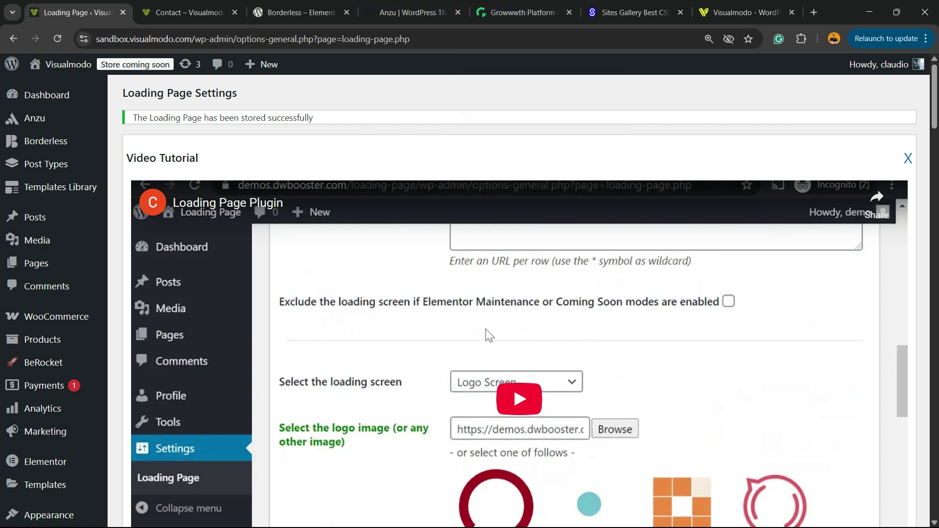
Review the saved Loading Screen options: enabled, show on link click, close button, All Screens
{"action": "scroll", "coordinate": [486, 330], "scroll_direction": "down", "scroll_amount": 2}
{"action": "scroll", "coordinate": [486, 219], "scroll_direction": "down", "scroll_amount": 4}
{"action": "scroll", "coordinate": [486, 218], "scroll_direction": "down", "scroll_amount": 4}
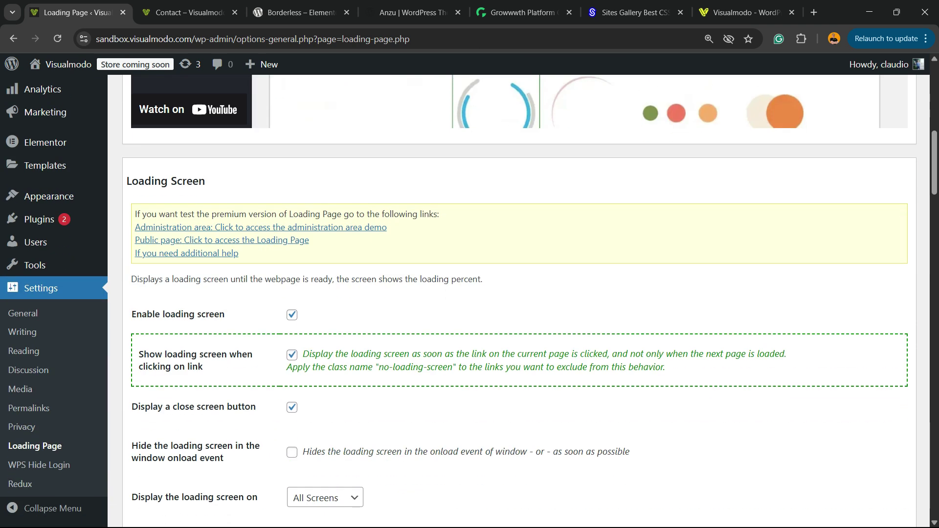